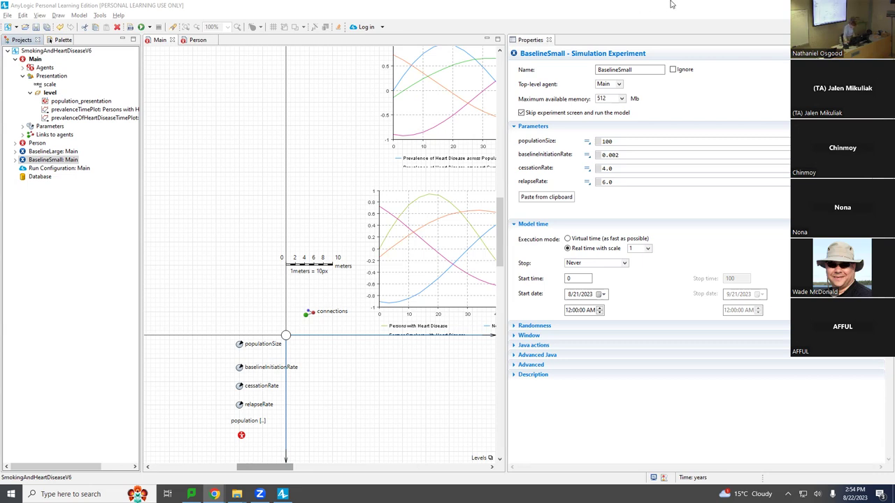
# Switch to the Chrome window showing the Models Built in Class folder in Google Drive
pyautogui.hotkey('alt', 'Tab')
pyautogui.hotkey('alt', 'Tab')
pyautogui.hotkey('alt', 'Tab')
pyautogui.hotkey('alt', 'Tab')
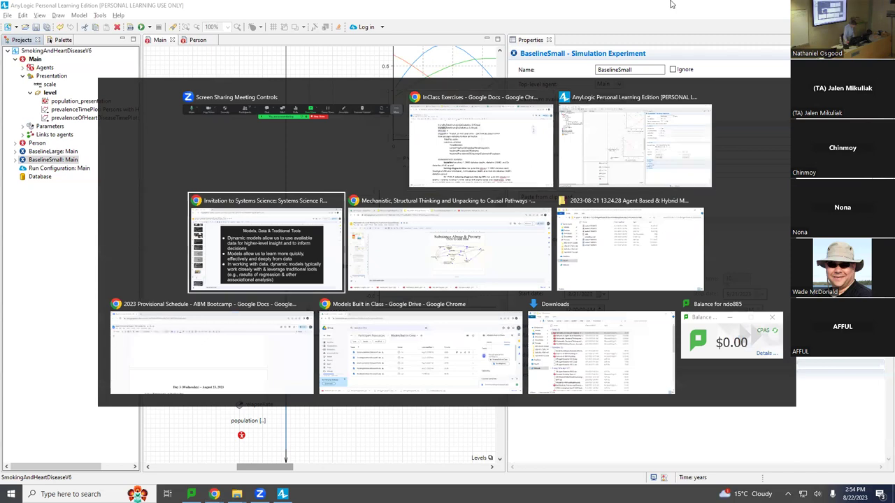
pyautogui.hotkey('alt', 'shift', 'Tab')
pyautogui.hotkey('alt', 'Tab')
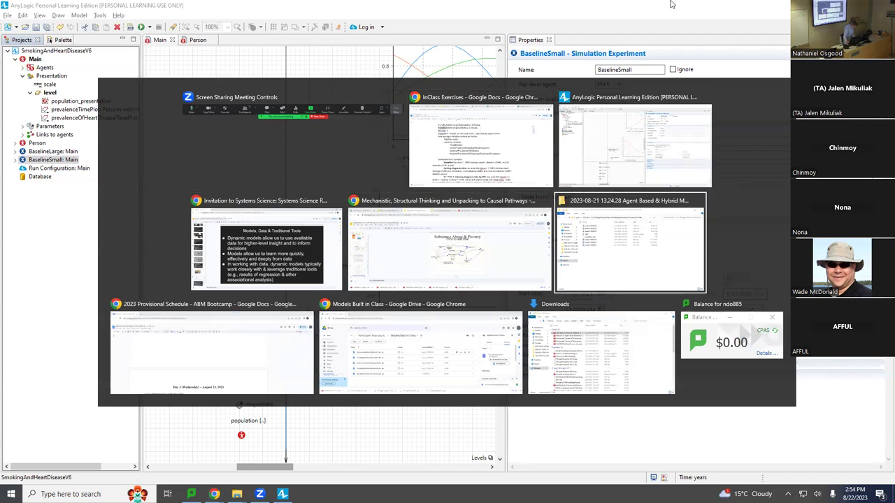
pyautogui.hotkey('alt', 'Tab')
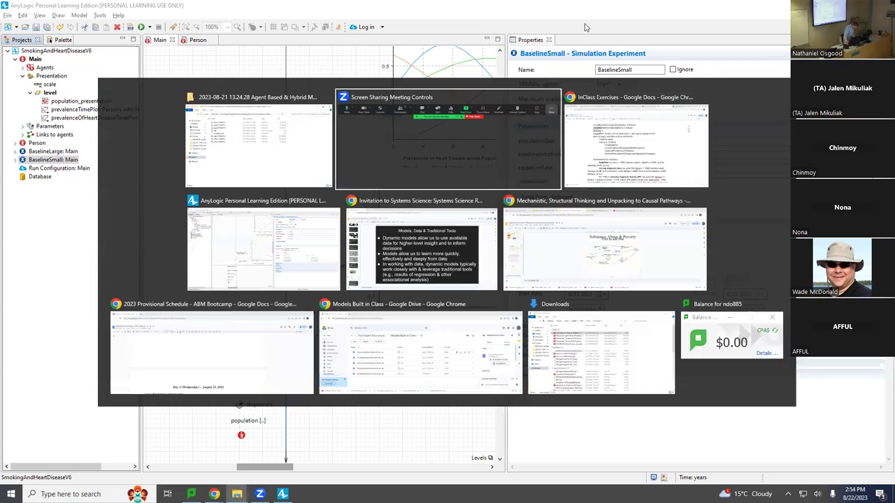
pyautogui.hotkey('alt', 'Tab')
pyautogui.hotkey('alt', 'Tab')
pyautogui.hotkey('alt', 'Tab')
pyautogui.hotkey('alt', 'Tab')
pyautogui.hotkey('alt', 'Tab')
pyautogui.hotkey('alt', 'Tab')
pyautogui.hotkey('alt', 'Tab')
pyautogui.hotkey('alt', 'Tab')
pyautogui.hotkey('alt', 'Tab')
pyautogui.hotkey('alt', 'shift', 'Tab')
pyautogui.hotkey('alt', 'shift', 'Tab')
pyautogui.hotkey('alt', 'shift', 'Tab')
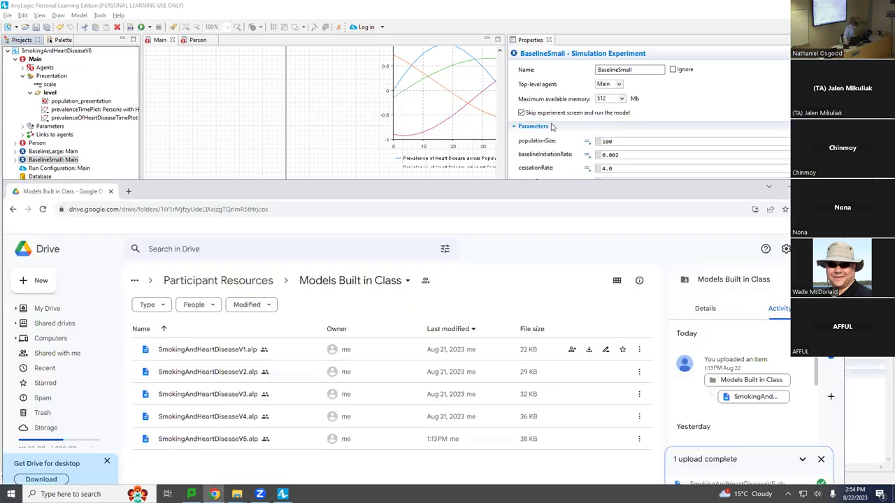
# Upload SmokingAndHeartDiseaseV6.alp from the SmokingAndHeartDiseaseV6 model folder into Models Built in Class
pyautogui.click(35, 281)
pyautogui.click(40, 301)
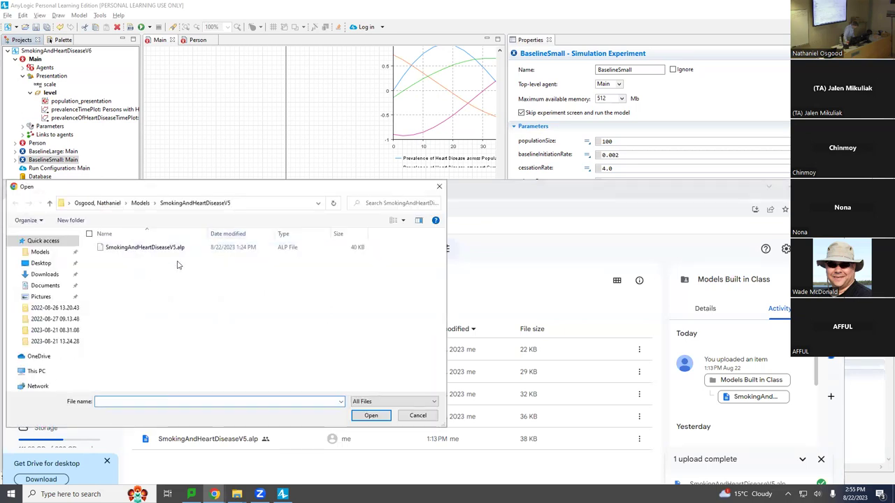
pyautogui.click(140, 203)
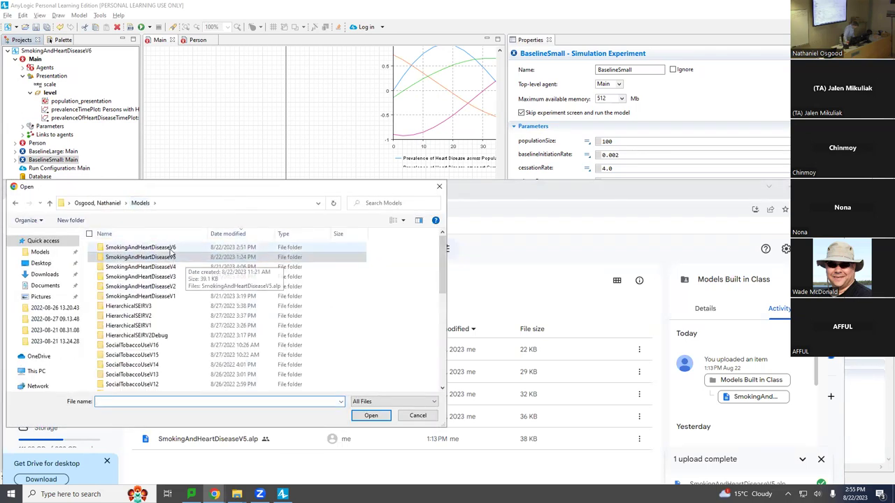
pyautogui.doubleClick(169, 247)
pyautogui.doubleClick(168, 248)
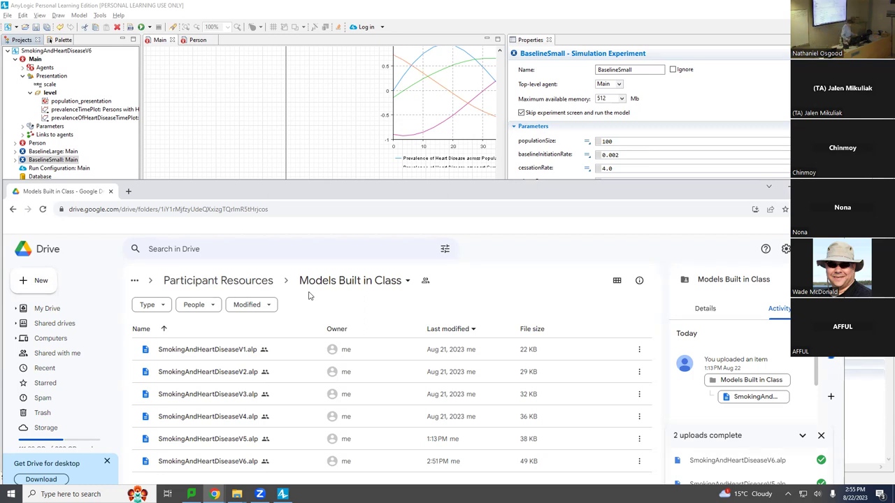
# Return to AnyLogic, open the Person agent type, and widen its diagram to show the heart disease statechart
pyautogui.hotkey('alt', 'Tab')
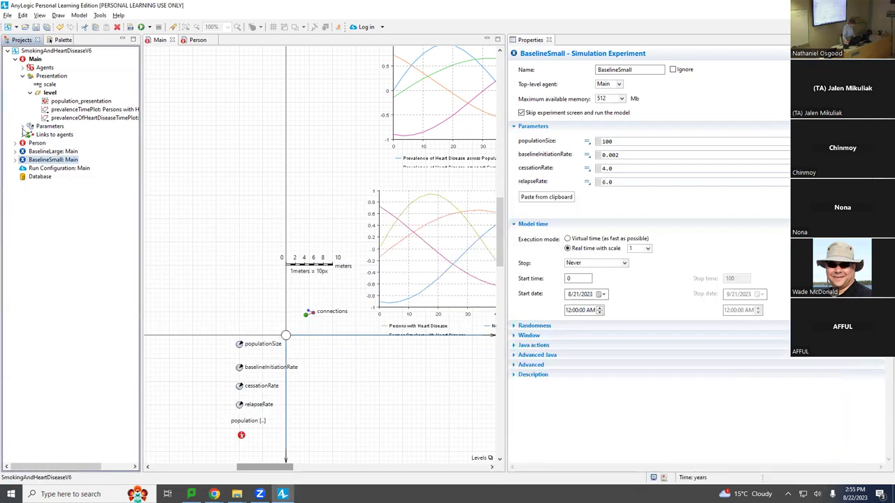
pyautogui.click(32, 143)
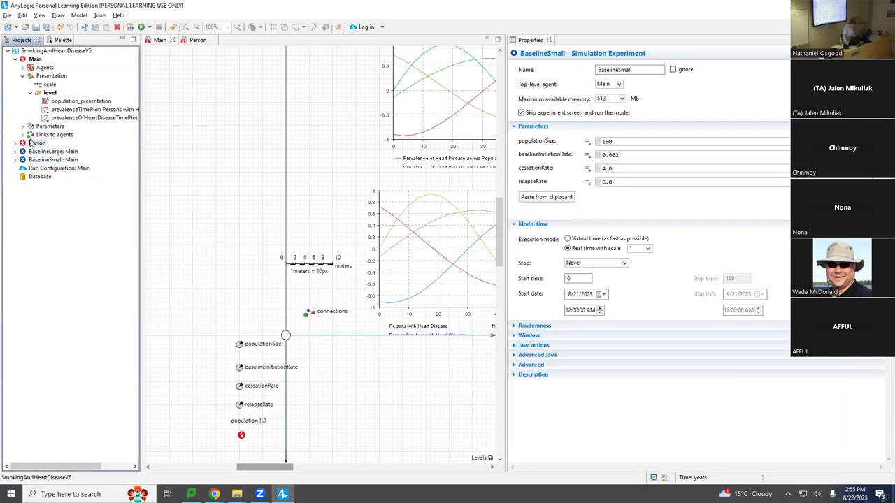
pyautogui.doubleClick(32, 143)
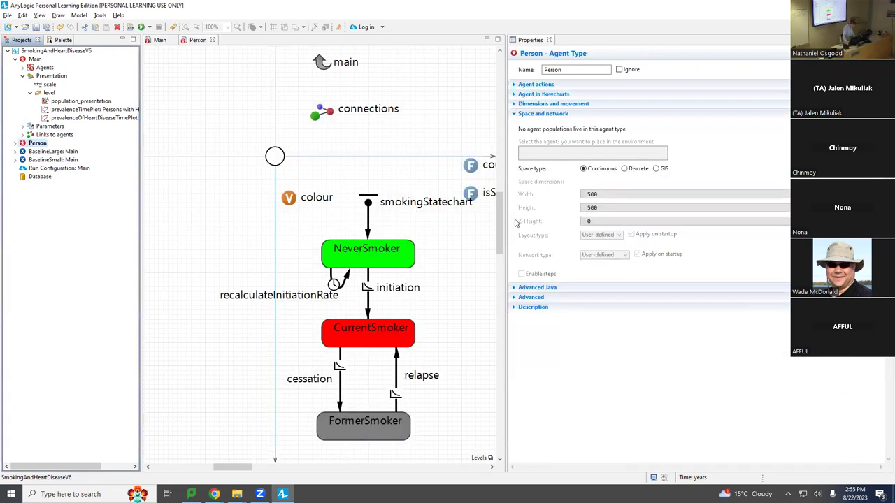
pyautogui.moveTo(503, 213); pyautogui.dragTo(731, 201)
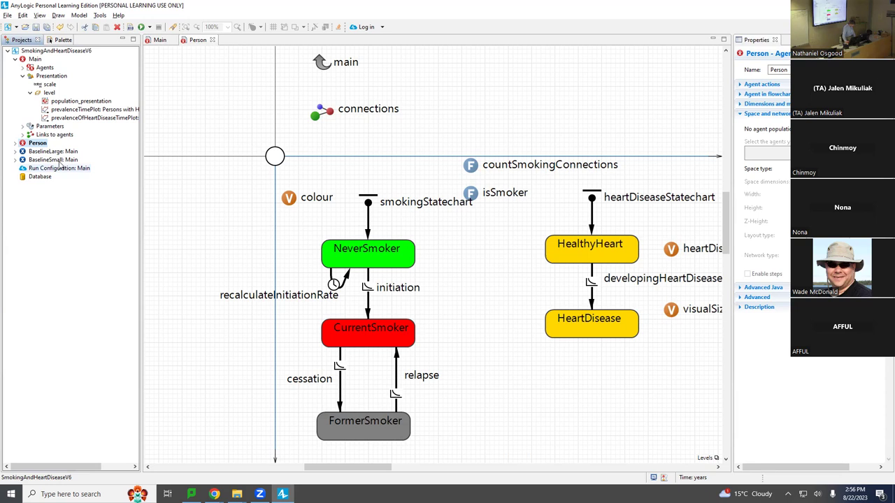
# Add a final state to the Person diagram, between the smoking and heart disease statecharts
pyautogui.click(54, 41)
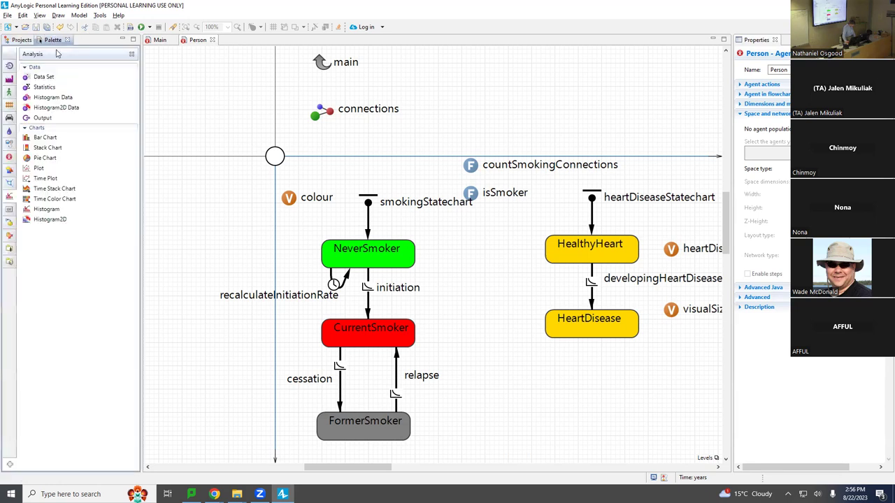
pyautogui.click(9, 157)
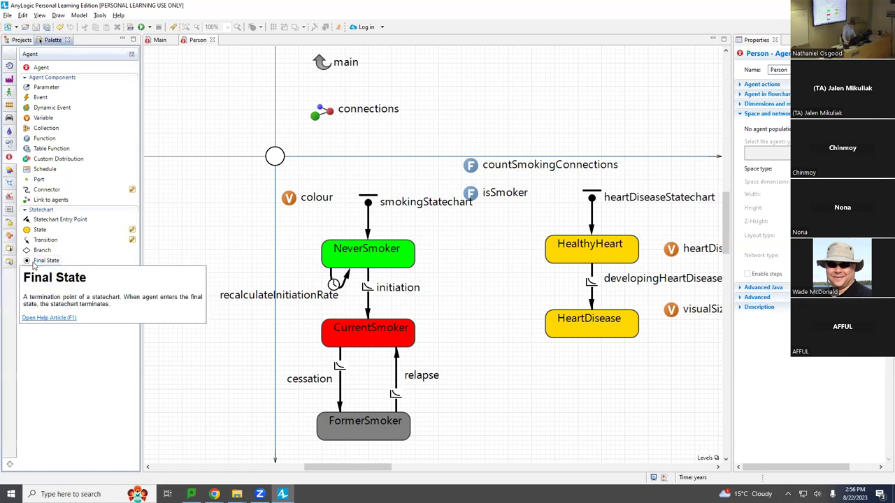
pyautogui.moveTo(33, 264); pyautogui.dragTo(484, 283)
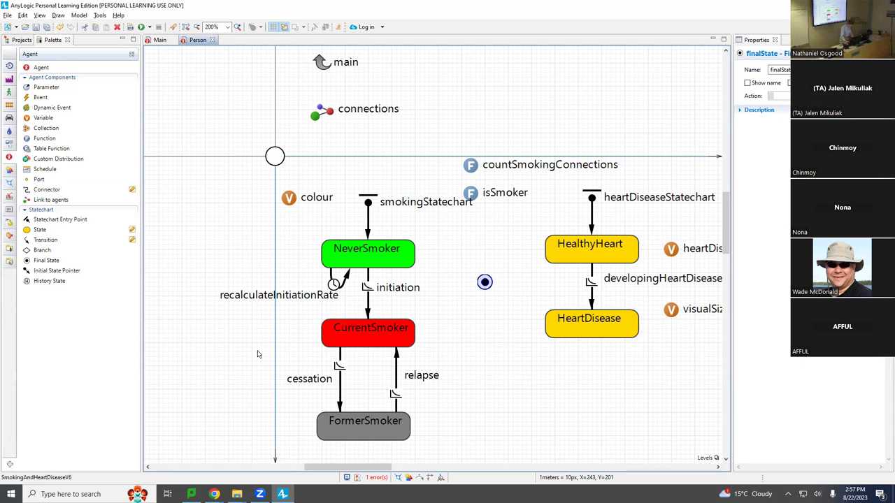
# Draw transitions from the HeartDisease and HealthyHeart states to the final state
pyautogui.moveTo(43, 240)
pyautogui.mouseDown()
pyautogui.moveTo(447, 365)
pyautogui.moveTo(631, 315)
pyautogui.moveTo(553, 335)
pyautogui.moveTo(549, 374)
pyautogui.moveTo(514, 311)
pyautogui.moveTo(484, 282)
pyautogui.mouseUp()
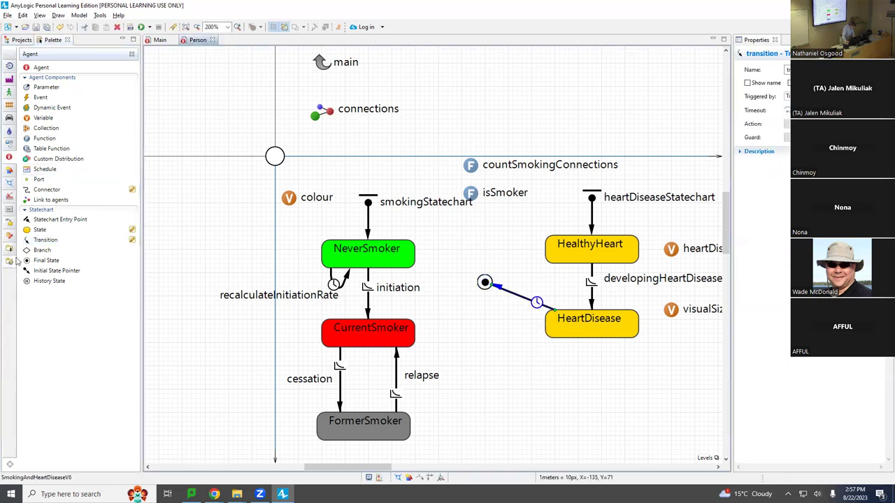
pyautogui.moveTo(250, 229); pyautogui.dragTo(517, 231)
pyautogui.moveTo(517, 269)
pyautogui.mouseDown()
pyautogui.moveTo(547, 253)
pyautogui.moveTo(494, 280)
pyautogui.mouseUp()
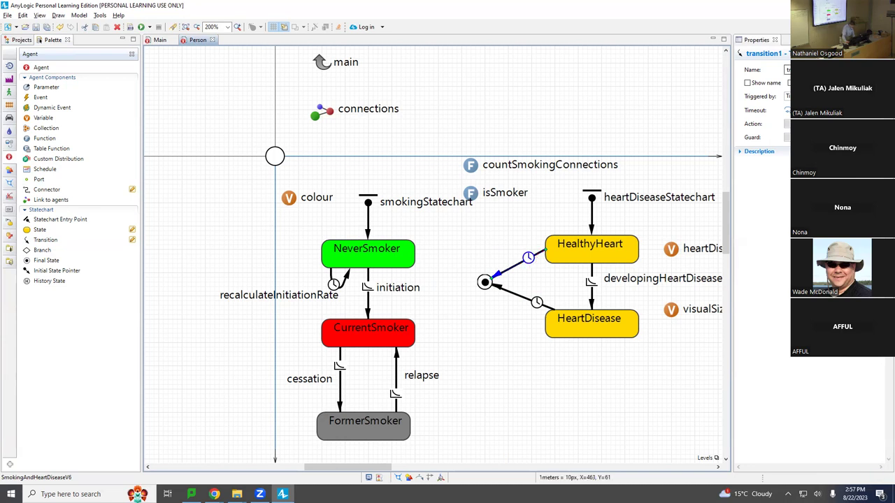
# Rename the transition from HealthyHeart to the final state as mortalityWithHealthyHeart and trigger it by Rate
pyautogui.click(787, 70)
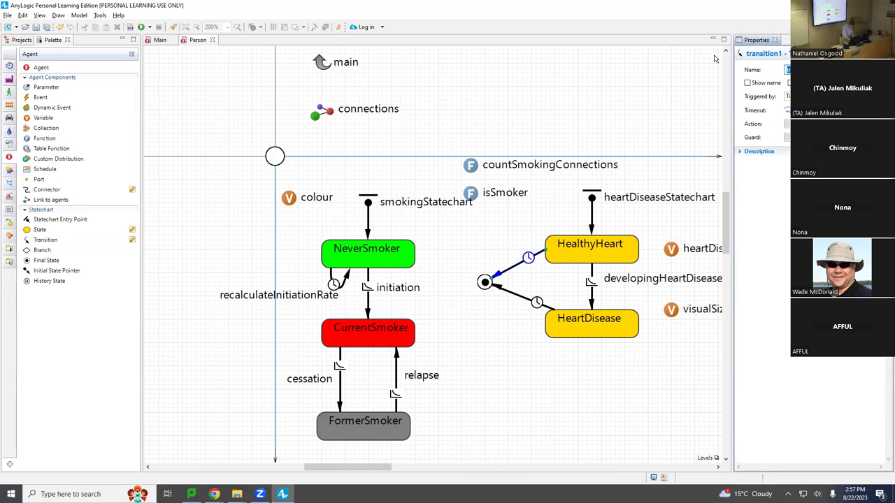
pyautogui.write('c')
pyautogui.hotkey('ctrl', 'a')
pyautogui.write('m')
pyautogui.press('Return')
pyautogui.click(787, 96)
pyautogui.click(787, 110)
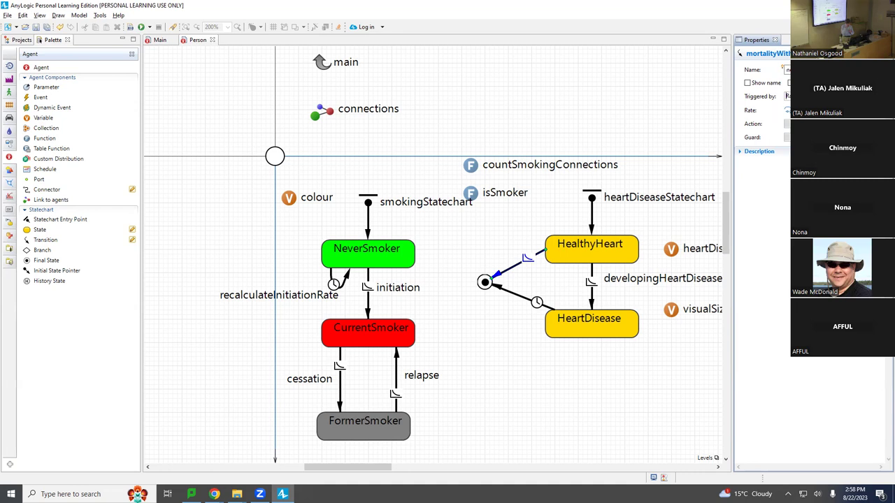
# Give the transition from HeartDisease to the final state a matching mortalityWith name and trigger it by Rate
pyautogui.click(517, 298)
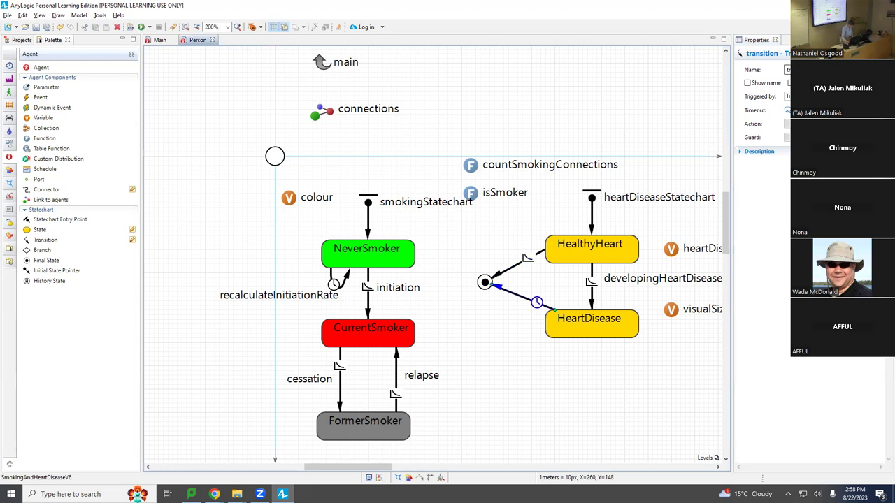
pyautogui.doubleClick(788, 70)
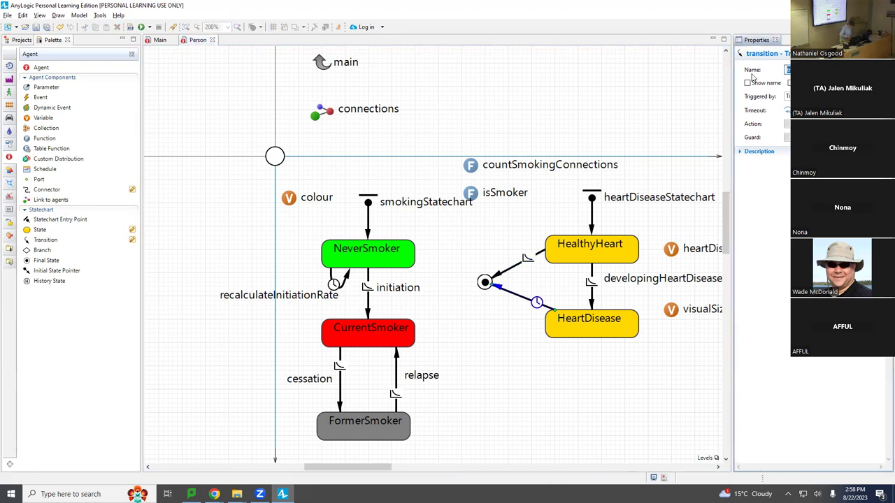
pyautogui.click(502, 274)
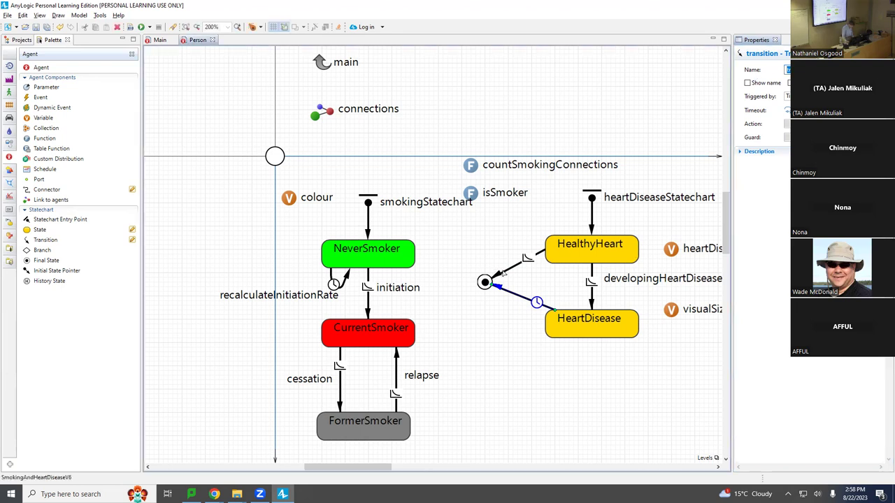
pyautogui.click(502, 273)
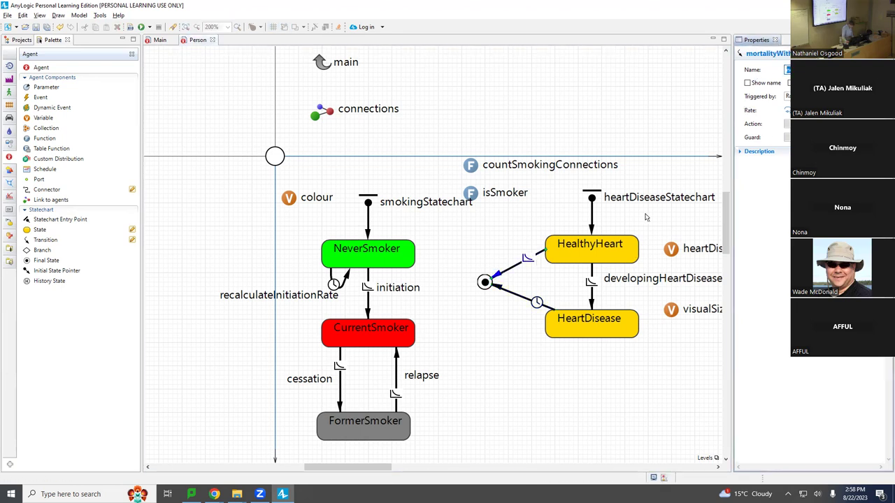
pyautogui.click(535, 301)
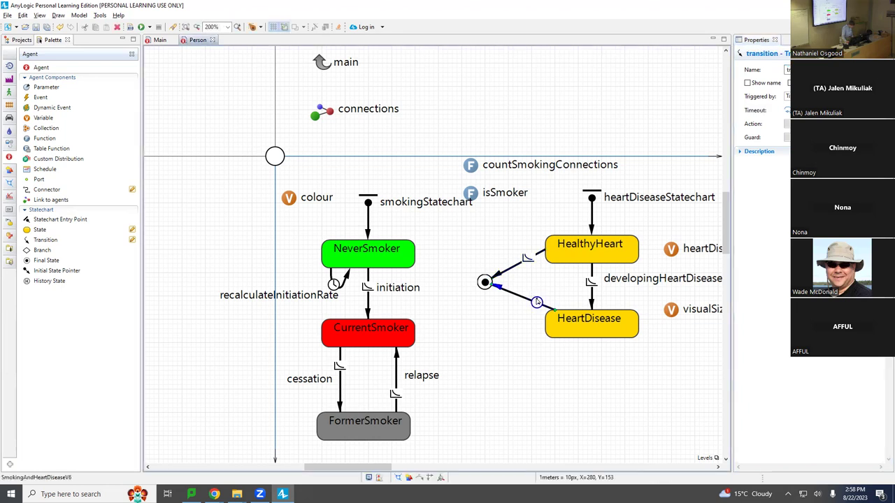
pyautogui.click(740, 58)
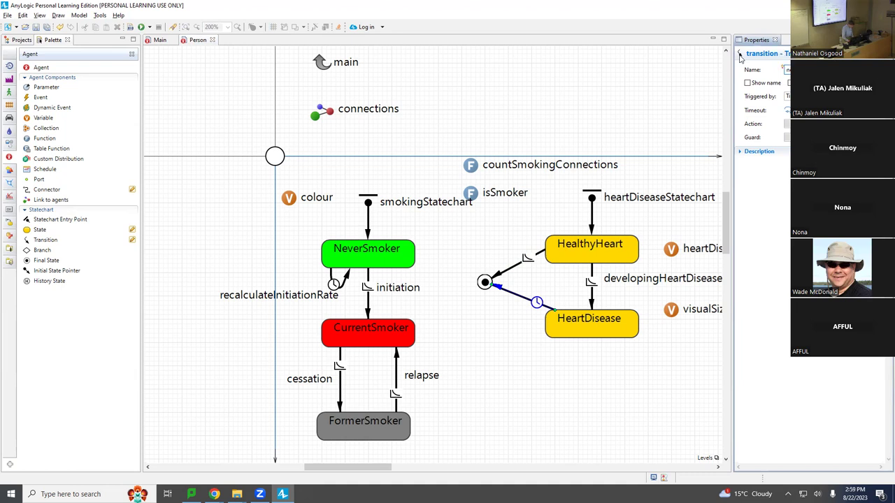
pyautogui.hotkey('ctrl', 's')
pyautogui.click(788, 96)
pyautogui.click(794, 115)
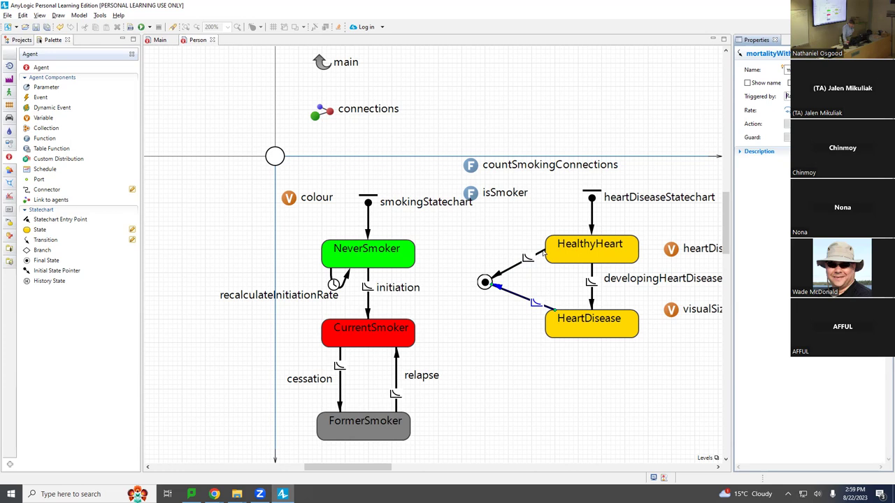
# Widen the properties area and open the rate of the mortalityWithHealthyHeart transition for editing
pyautogui.click(522, 262)
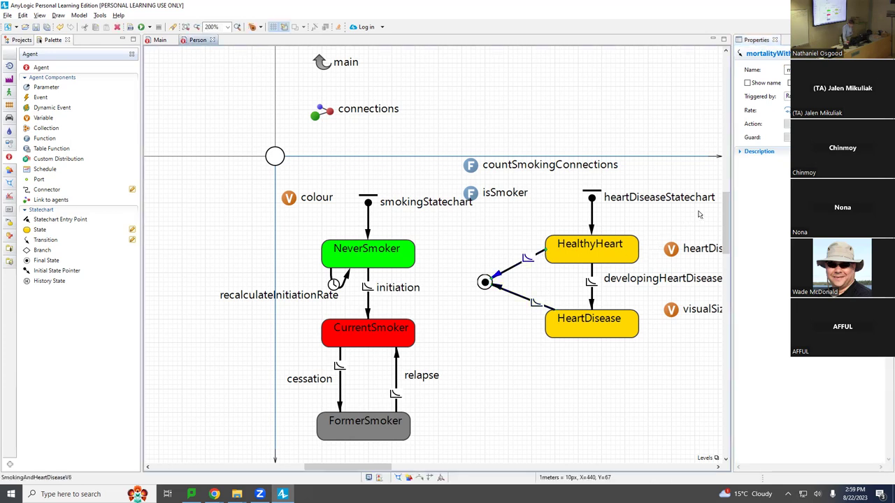
pyautogui.moveTo(731, 204); pyautogui.dragTo(615, 204)
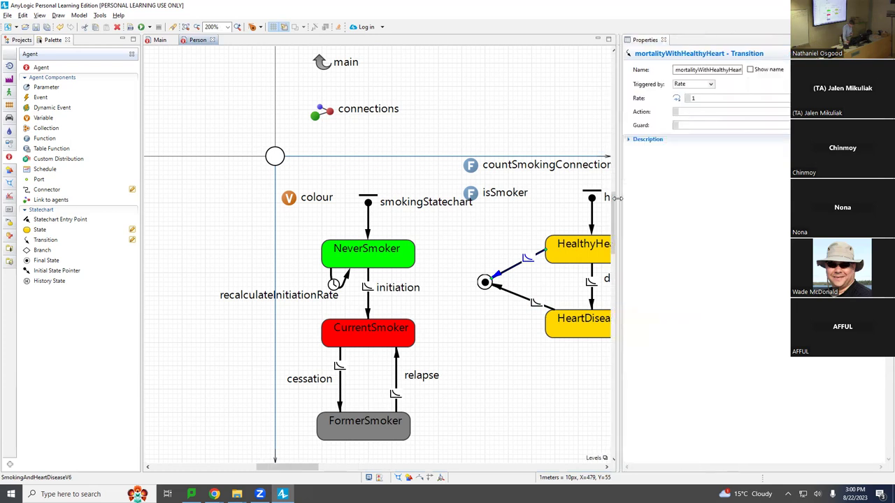
pyautogui.click(697, 98)
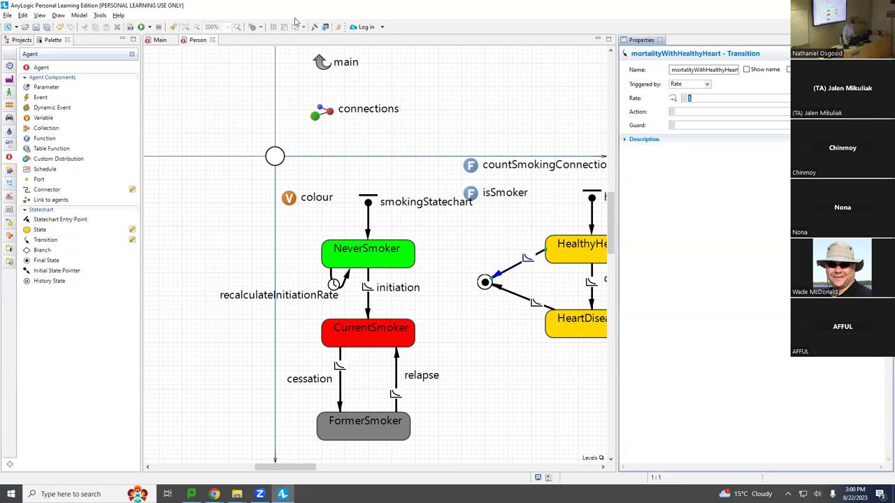
# Add a parameter below relapseRate in the Main agent type, moving the population object aside to make room
pyautogui.click(160, 40)
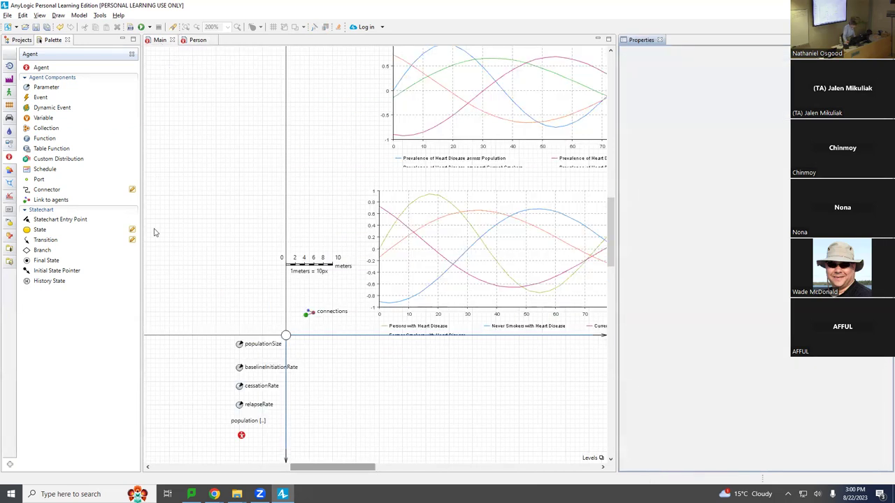
pyautogui.click(177, 349)
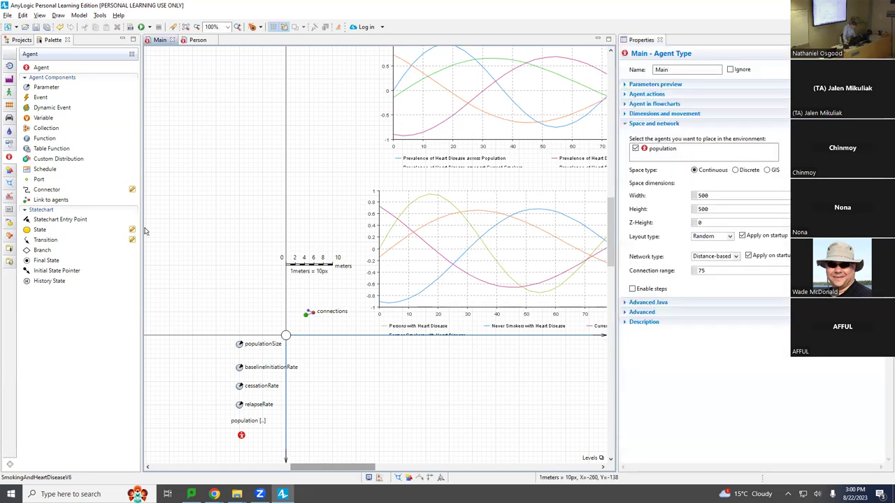
pyautogui.moveTo(43, 89); pyautogui.dragTo(240, 452)
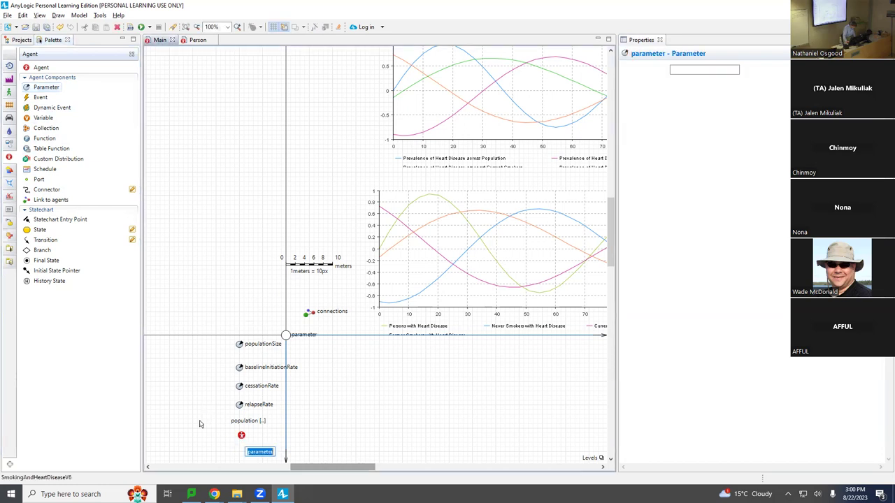
pyautogui.moveTo(242, 435); pyautogui.dragTo(169, 403)
pyautogui.moveTo(240, 453); pyautogui.dragTo(240, 425)
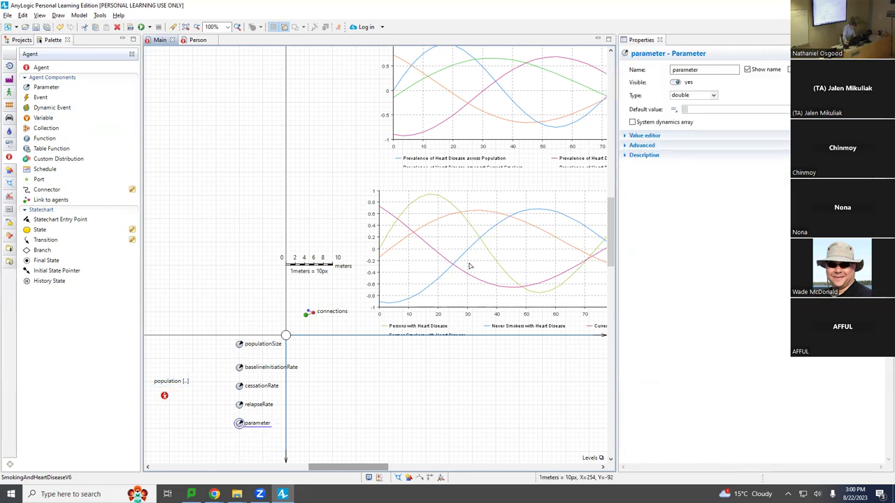
# Name the new parameter in Main mortalityRateForHealthyHeart
pyautogui.doubleClick(685, 70)
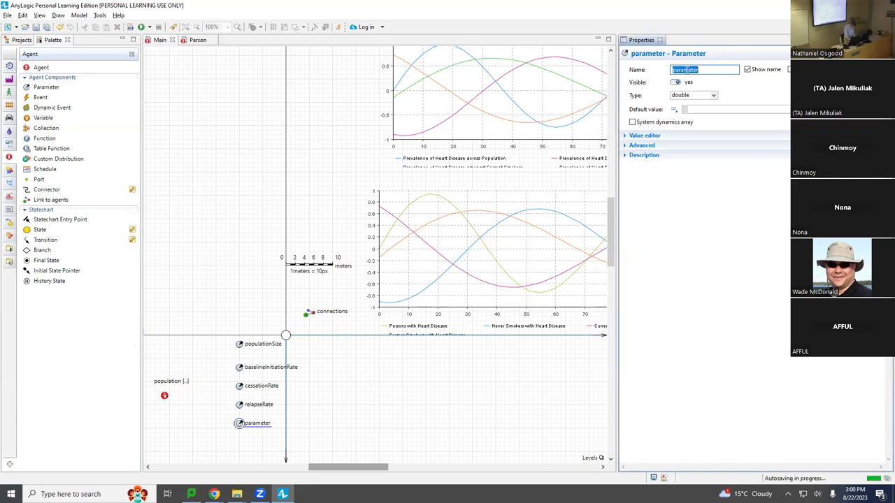
pyautogui.write('mortalityRat')
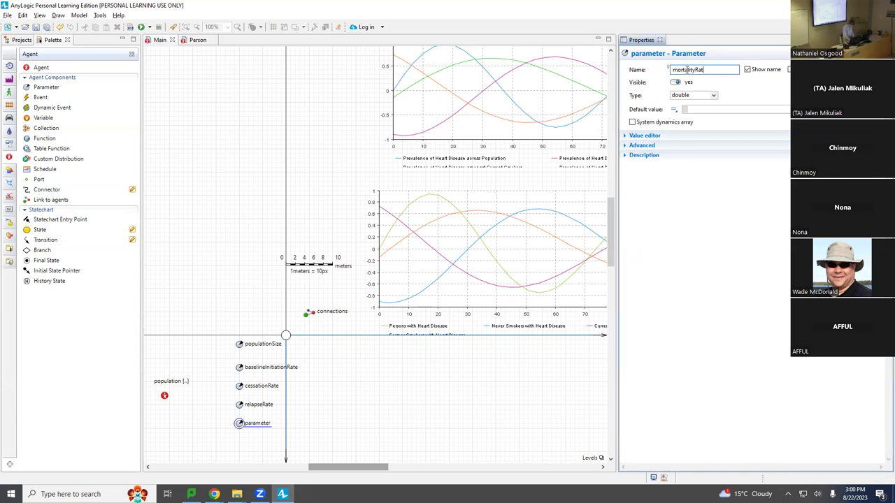
pyautogui.write('eForHealthyHeart')
pyautogui.press('Return')
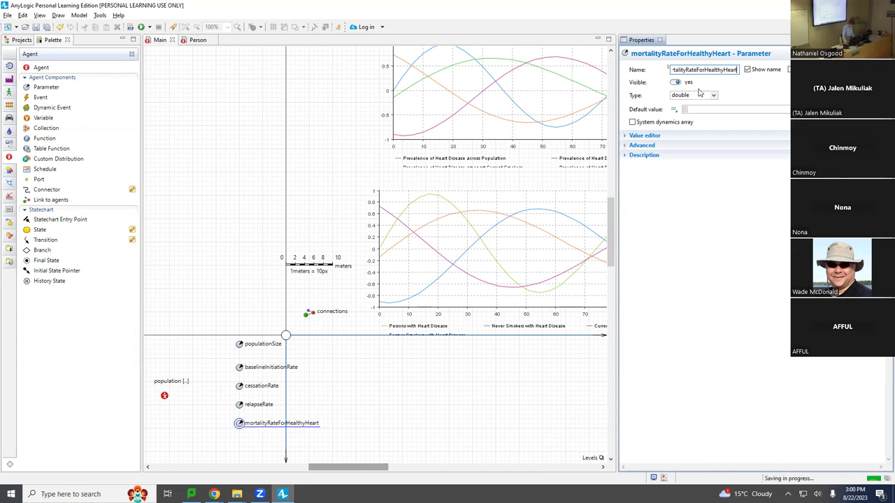
# Set the default value of the mortalityRateForHealthyHeart parameter to 0.01
pyautogui.click(697, 109)
pyautogui.write('0.')
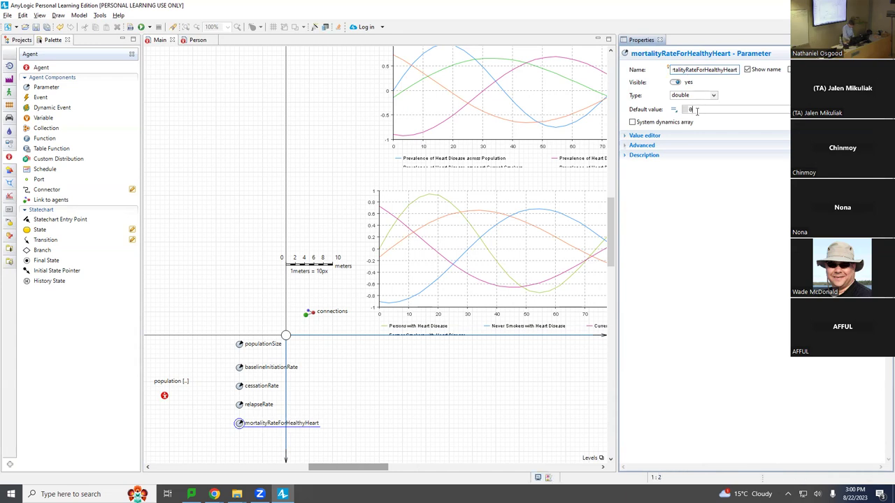
pyautogui.write('01')
# Add another parameter named mortalityRateForHeartDisease directly below mortalityRateForHealthyHeart in Main
pyautogui.moveTo(40, 90); pyautogui.dragTo(239, 442)
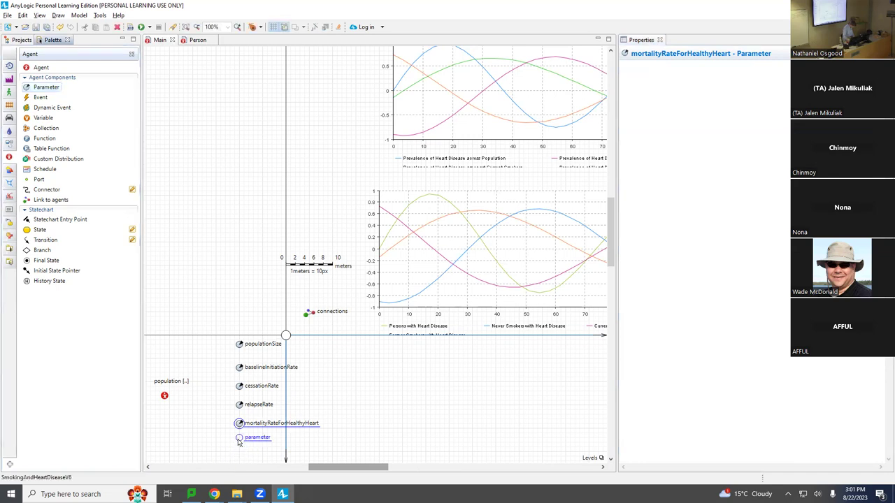
pyautogui.write('mortality')
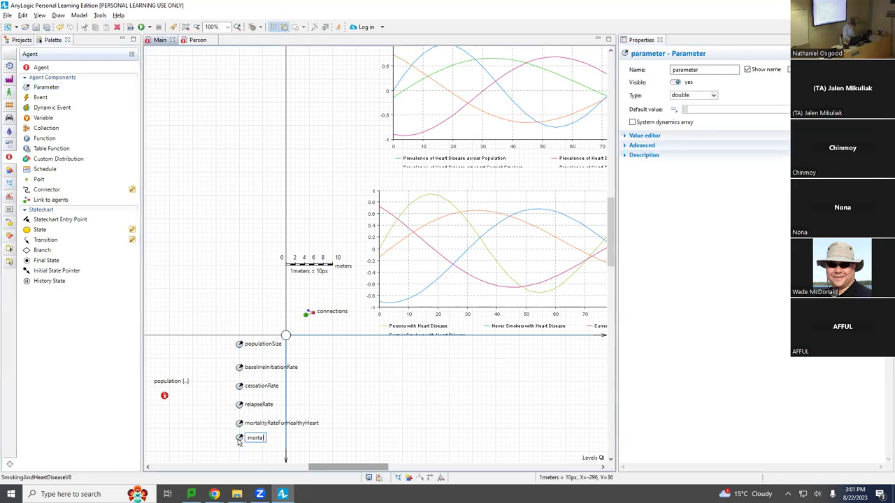
pyautogui.write('RateForHeartDisease')
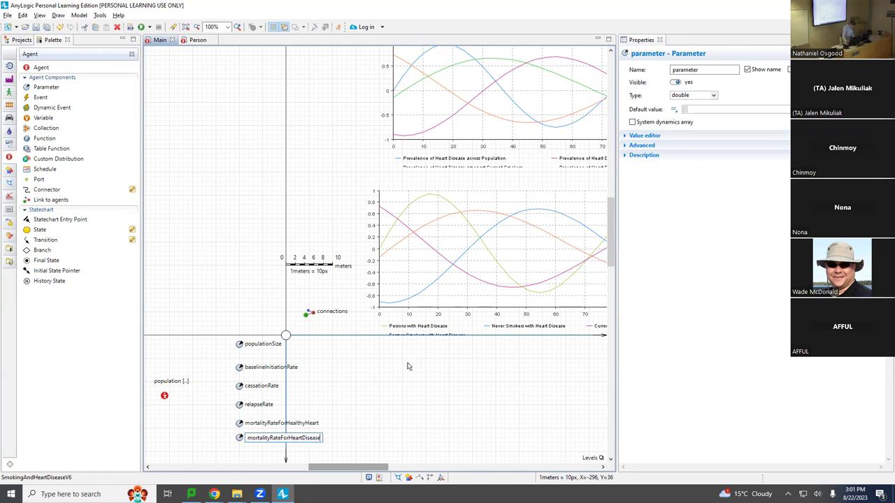
# Set the default value of mortalityRateForHeartDisease to 0.04 and save the model
pyautogui.click(704, 108)
pyautogui.write('0.')
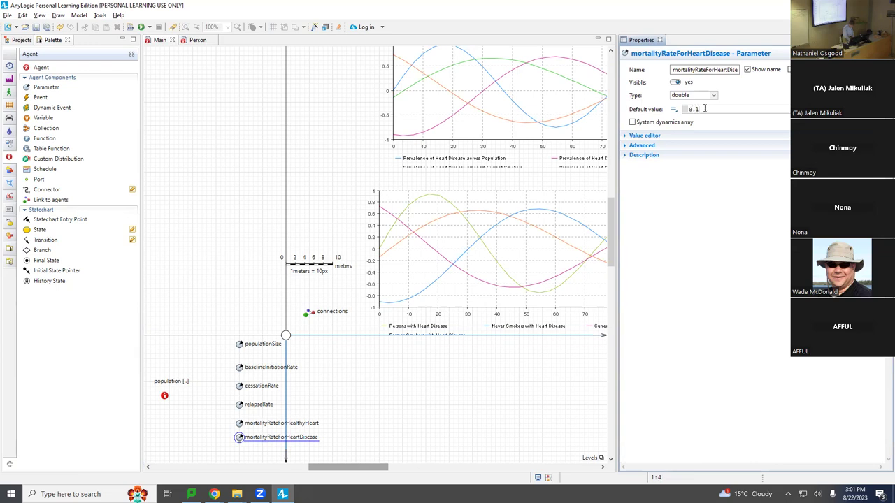
pyautogui.write('04')
pyautogui.hotkey('ctrl', 's')
pyautogui.press('BackSpace')
pyautogui.write('3')
pyautogui.hotkey('ctrl', 's')
pyautogui.hotkey('ctrl', 's')
pyautogui.press('BackSpace')
pyautogui.write('4')
pyautogui.hotkey('ctrl', 's')
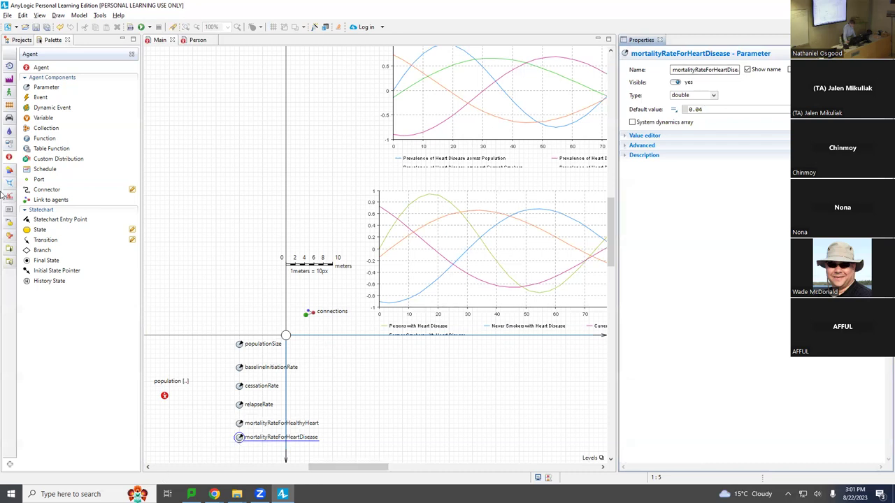
# In Person, set the rate of the mortalityWithHealthyHeart transition to main.mortalityRateForHealthyHeart and save the model
pyautogui.click(239, 425)
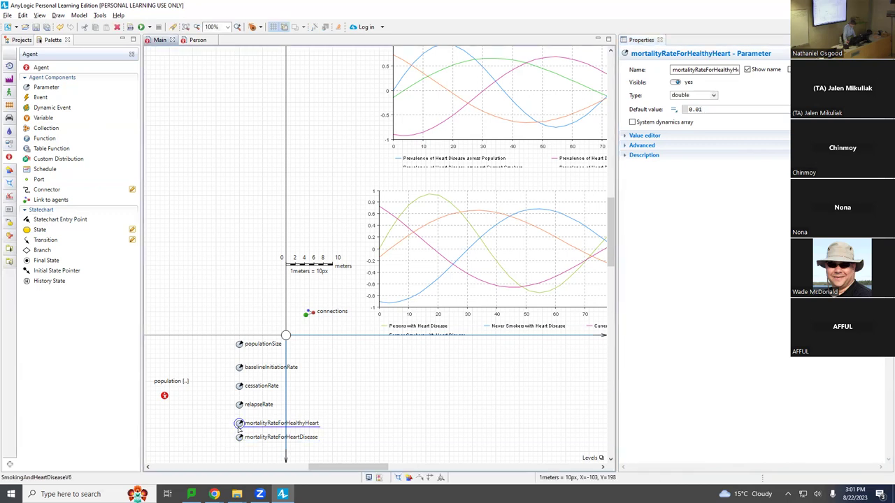
pyautogui.click(197, 41)
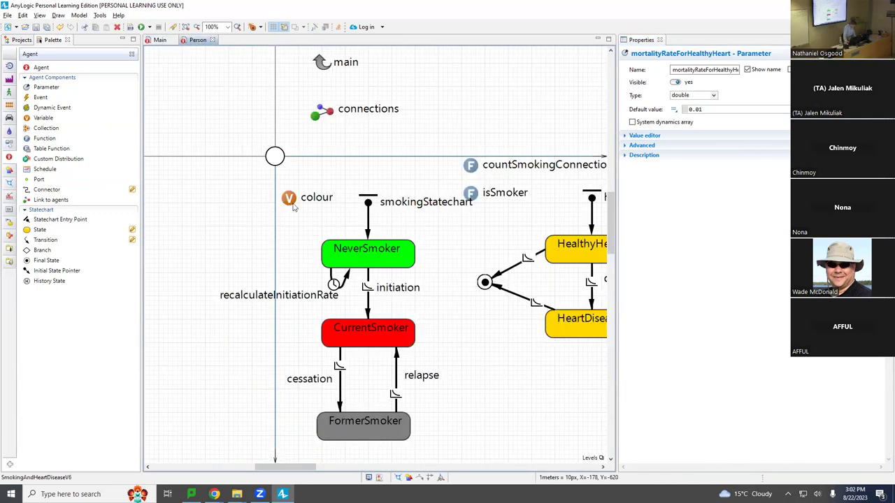
pyautogui.click(527, 260)
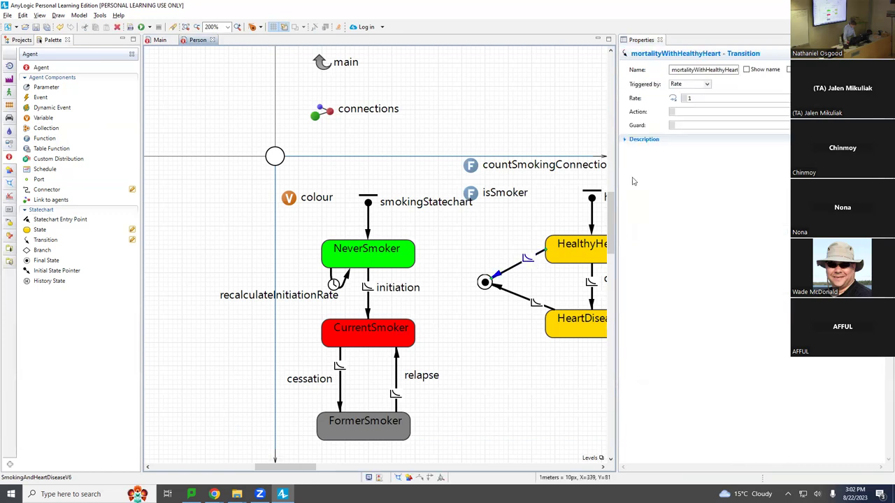
pyautogui.doubleClick(687, 98)
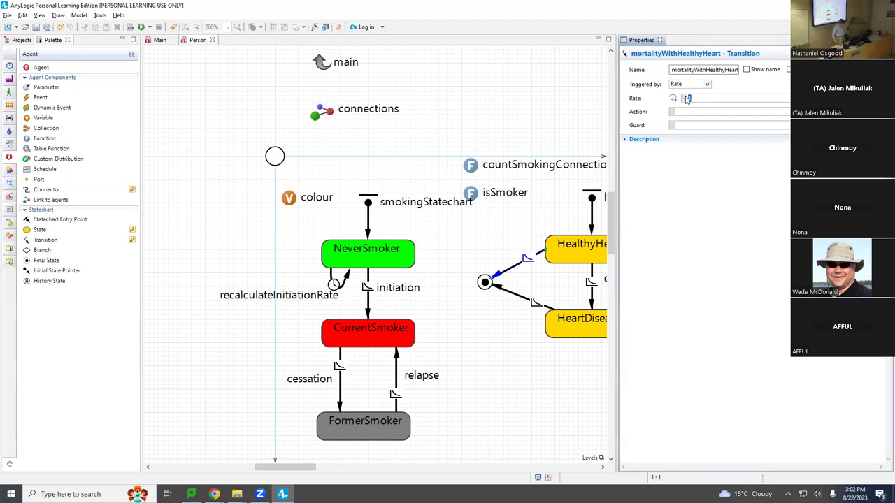
pyautogui.write('main.')
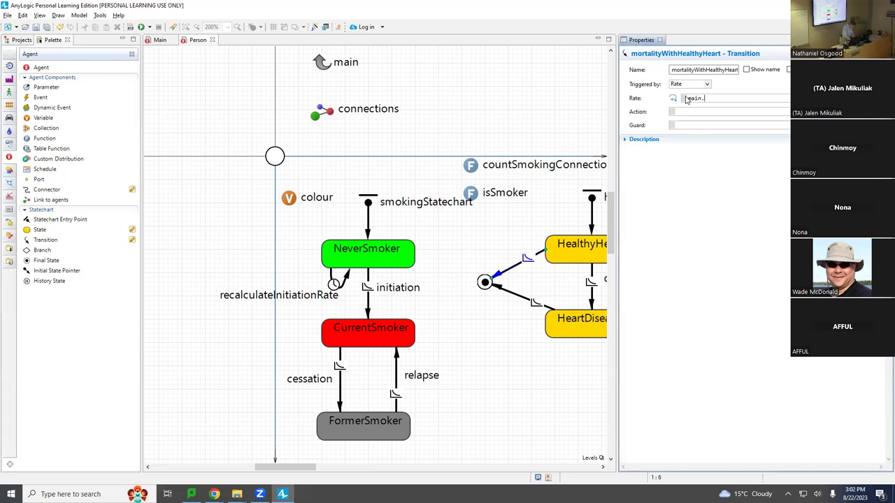
pyautogui.write('mortal')
pyautogui.hotkey('ctrl', 'space')
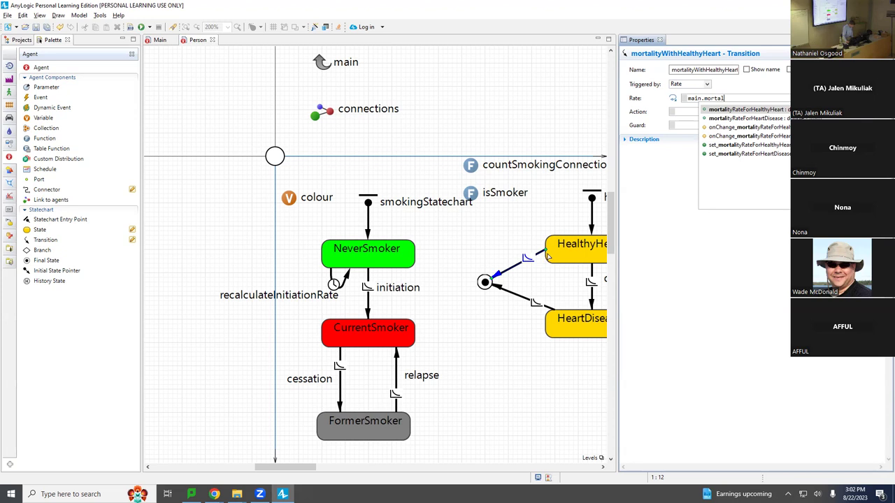
pyautogui.press('Return')
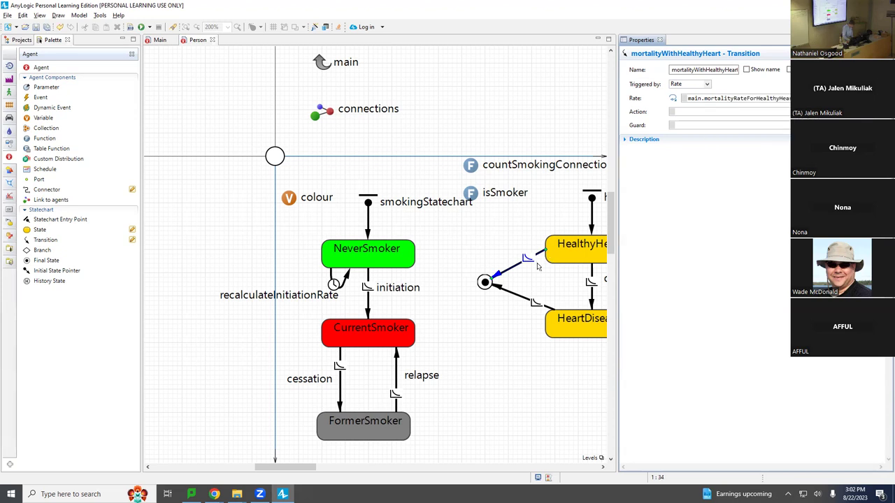
pyautogui.hotkey('ctrl', 's')
# Set the rate of the mortalityWithHeartDisease transition to main.mortalityRateForHeartDisease
pyautogui.click(521, 296)
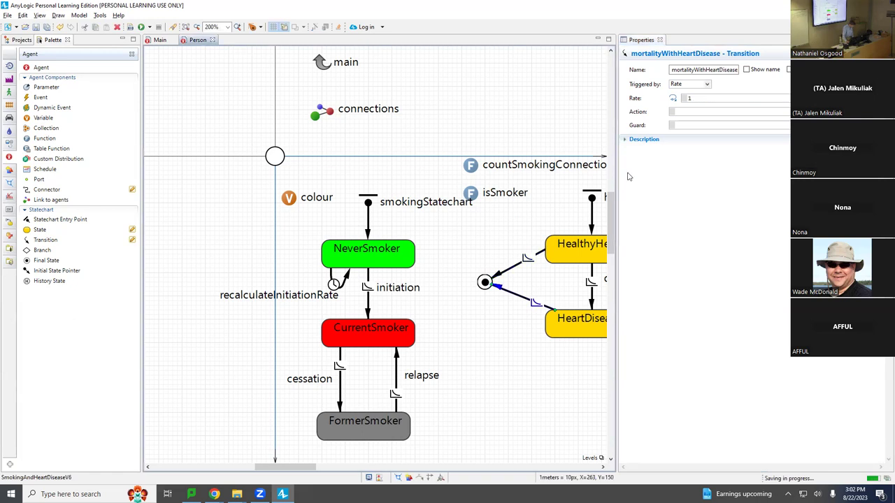
pyautogui.click(713, 104)
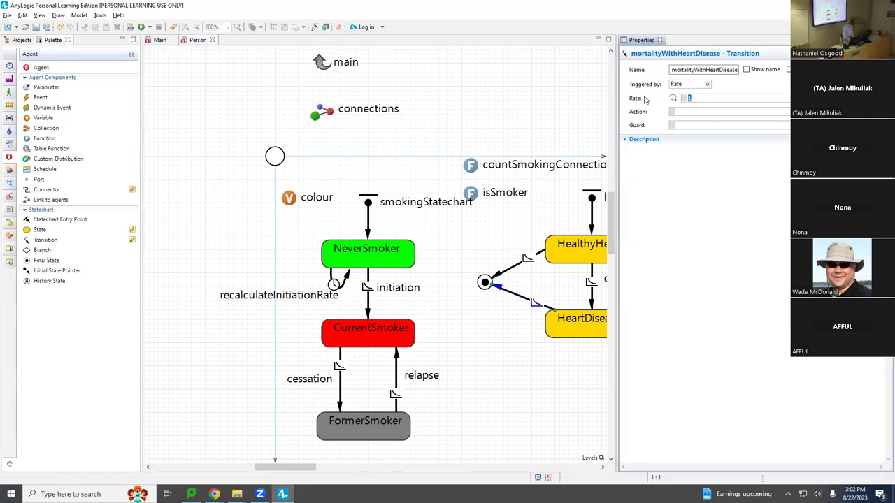
pyautogui.write('main.mortal')
pyautogui.press('Down')
pyautogui.press('Return')
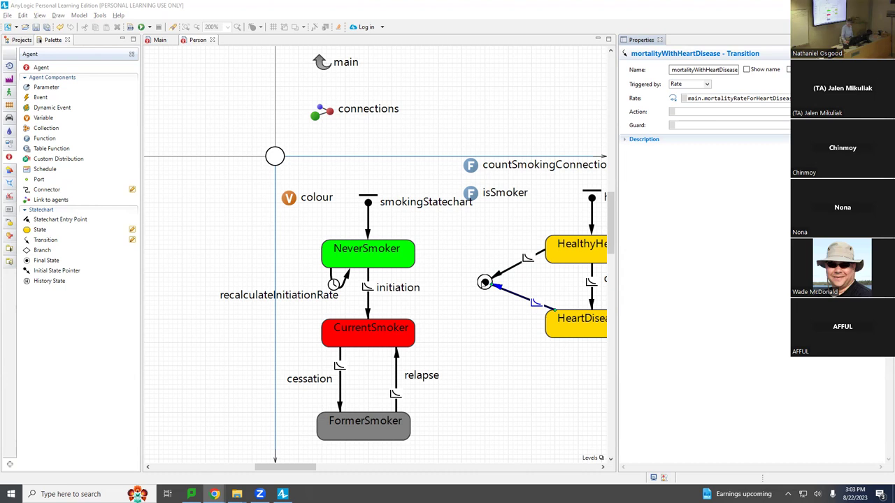
# Give the final state the action main.remove_population(this); and save the model
pyautogui.click(484, 282)
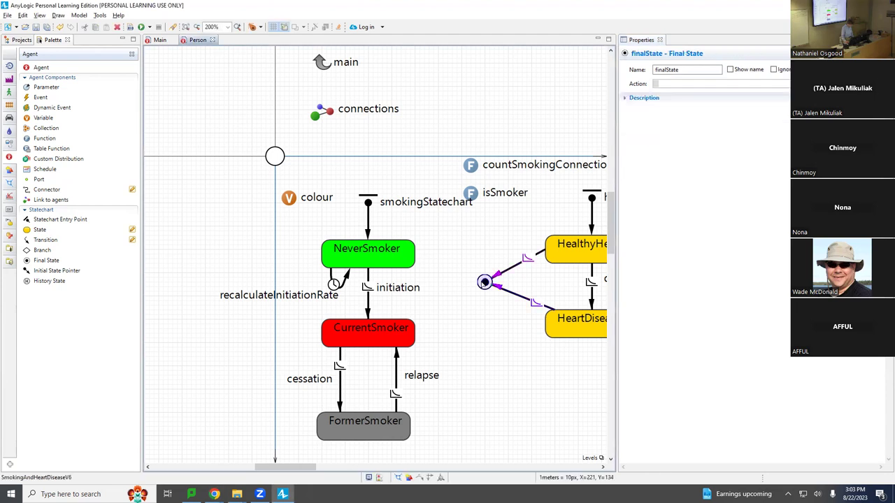
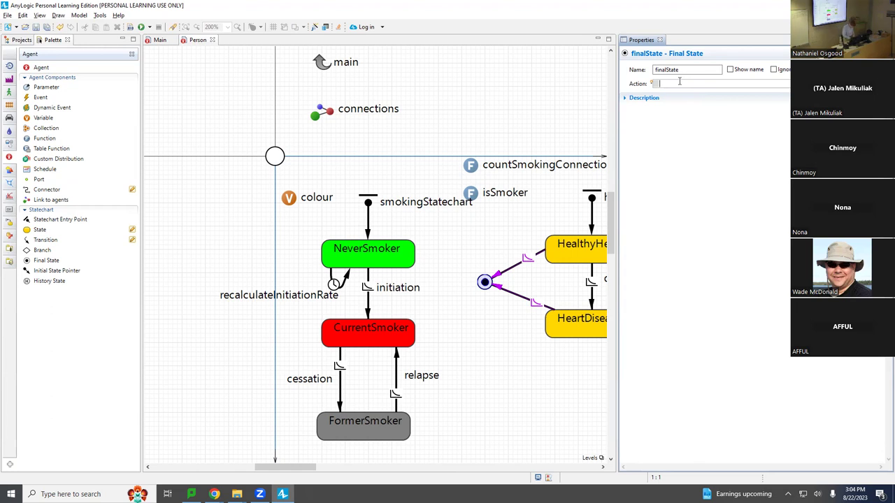
pyautogui.write('e')
pyautogui.write('ain')
pyautogui.write('.remov')
pyautogui.hotkey('ctrl', 'space')
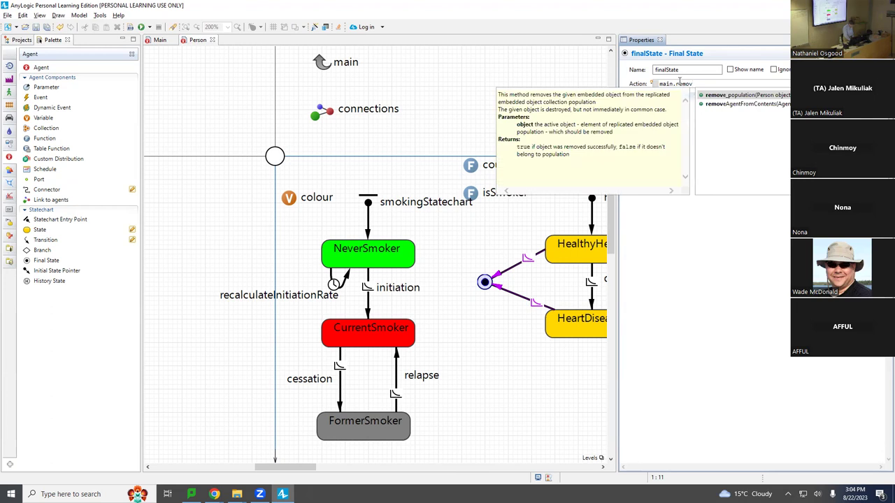
pyautogui.press('Return')
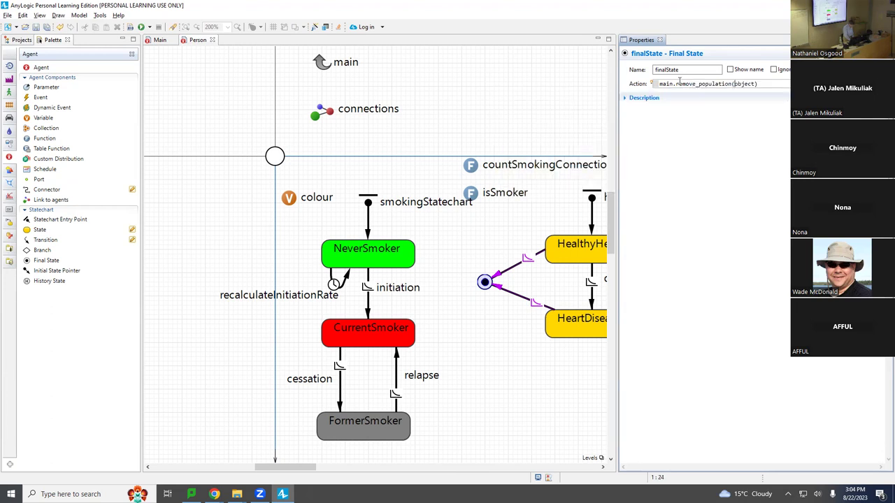
pyautogui.hotkey('ctrl', 'shift', 'Right')
pyautogui.write('this')
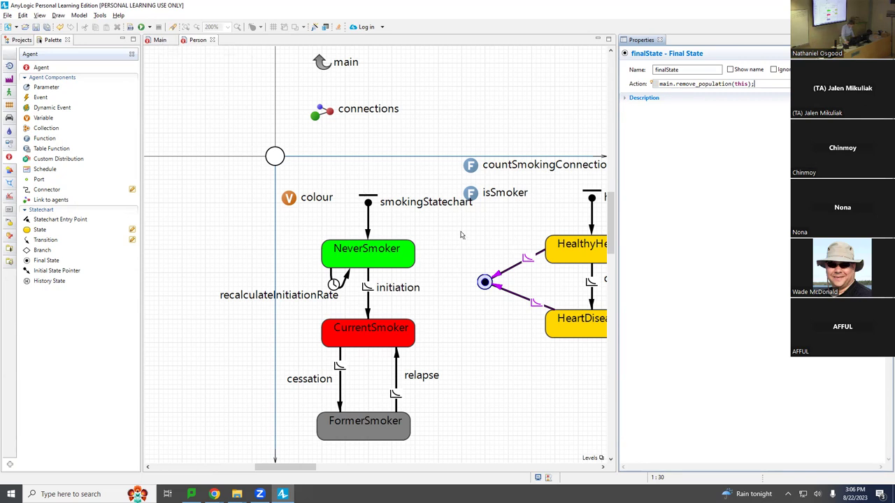
pyautogui.hotkey('ctrl', 's')
# Run the BaselineSmall experiment and speed the simulation up to x2
pyautogui.click(9, 40)
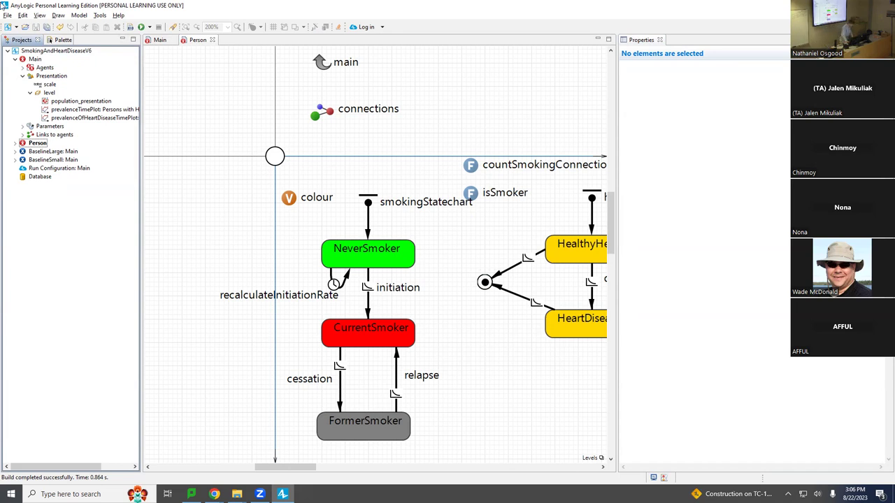
pyautogui.click(46, 159)
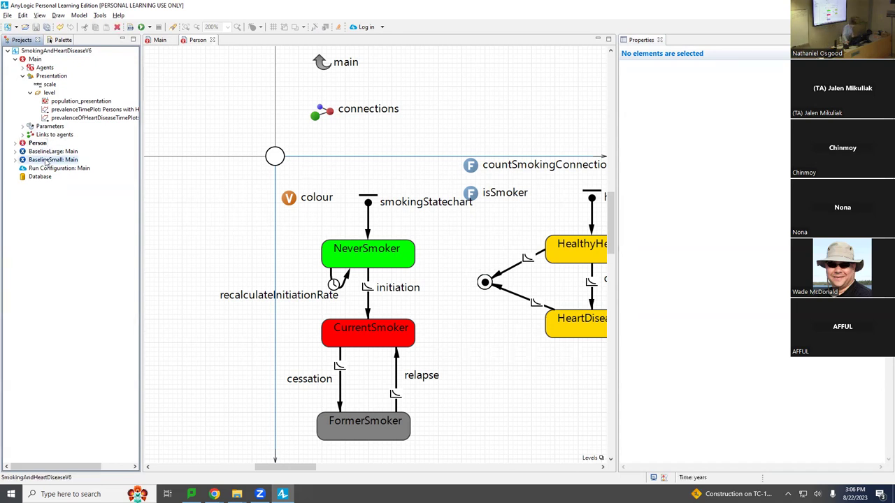
pyautogui.rightClick(47, 159)
pyautogui.click(117, 298)
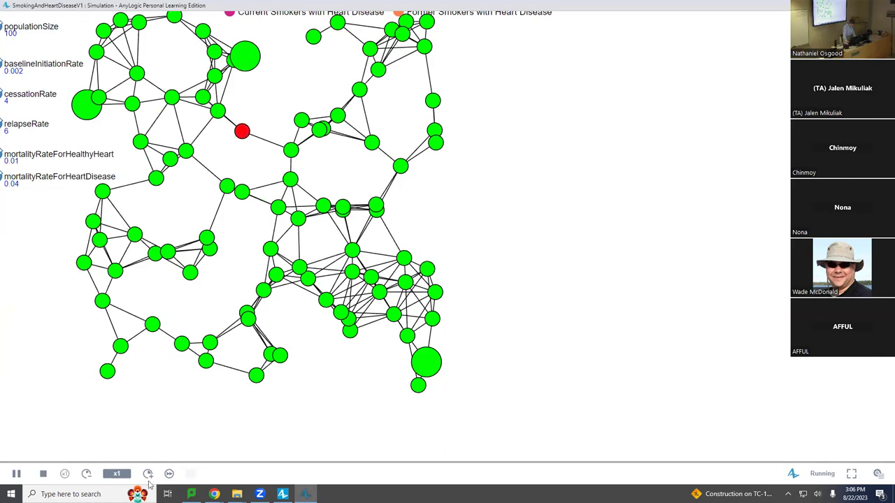
pyautogui.click(148, 475)
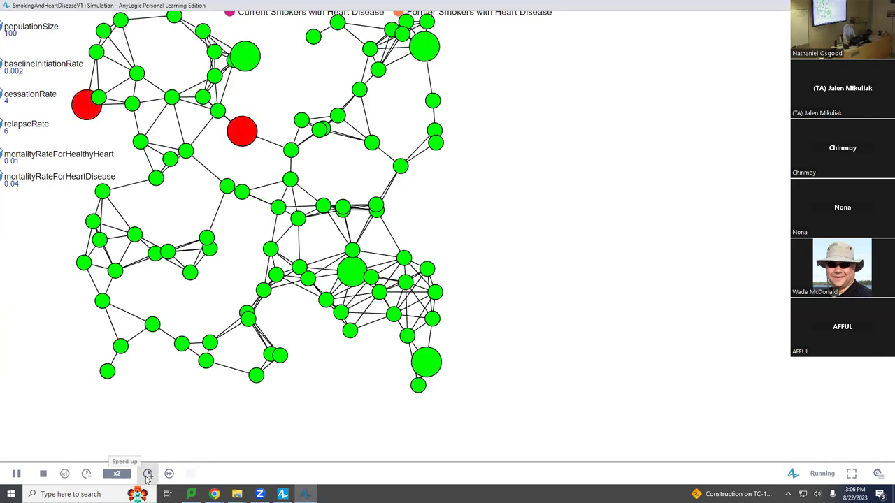
# Examine the heart disease prevalence and person count plots while speeding the simulation up to x10
pyautogui.moveTo(377, 188); pyautogui.dragTo(403, 365)
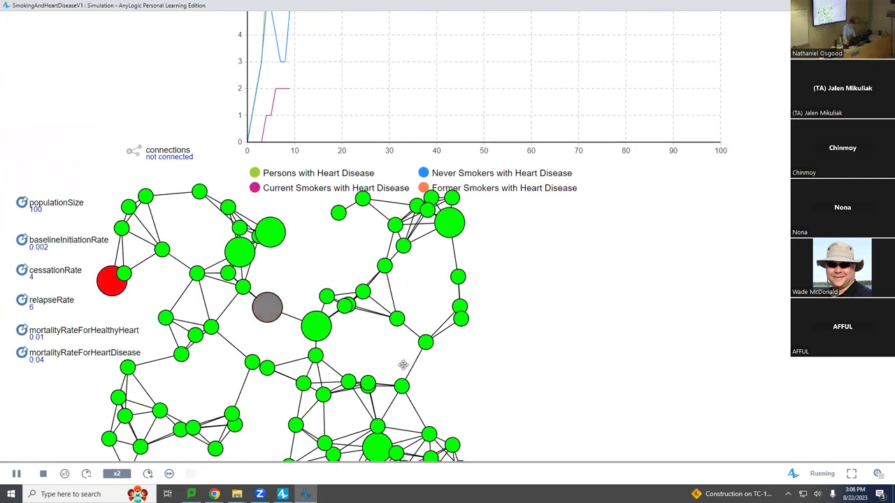
pyautogui.moveTo(356, 98); pyautogui.dragTo(353, 231)
pyautogui.moveTo(349, 120); pyautogui.dragTo(309, 331)
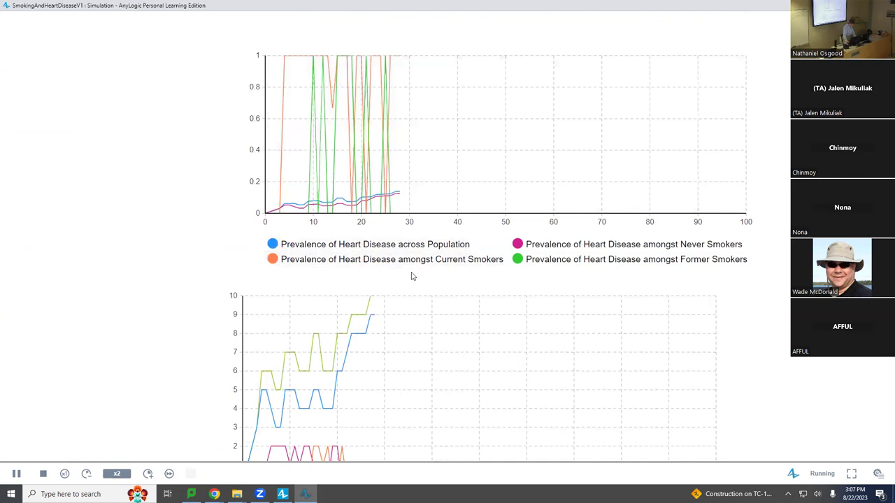
pyautogui.moveTo(411, 257); pyautogui.dragTo(372, 310)
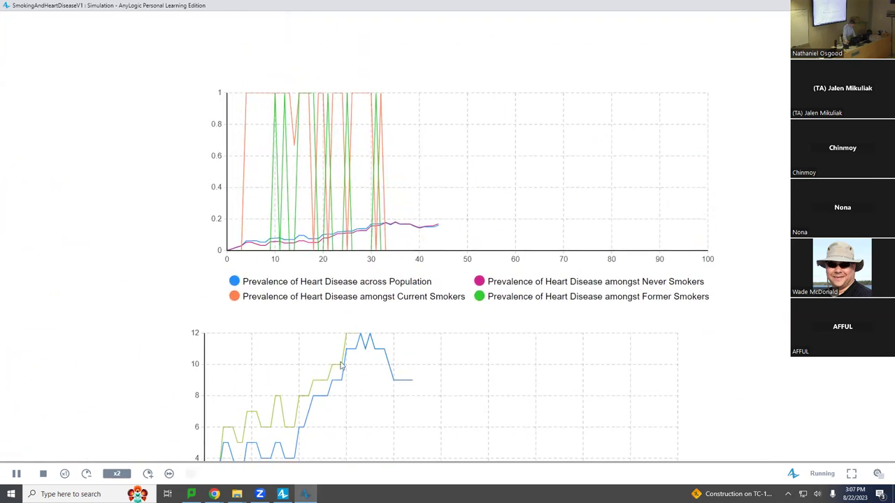
pyautogui.click(148, 474)
pyautogui.click(148, 474)
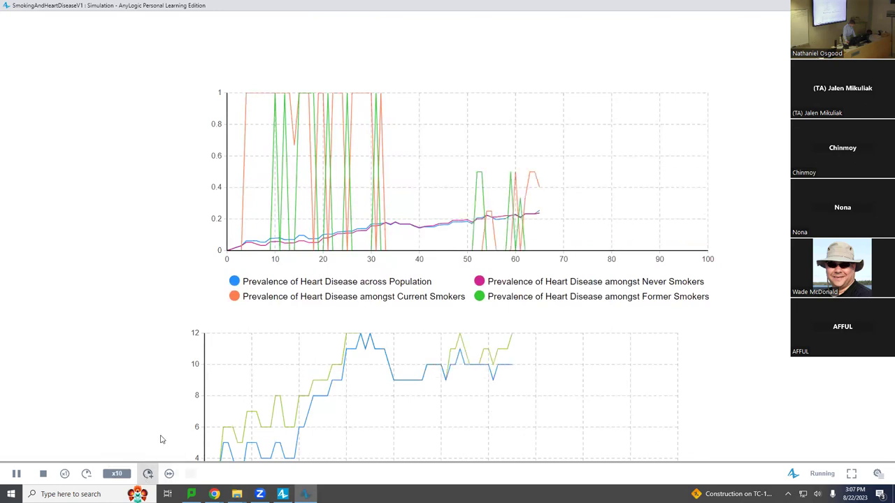
pyautogui.moveTo(135, 373); pyautogui.dragTo(132, 195)
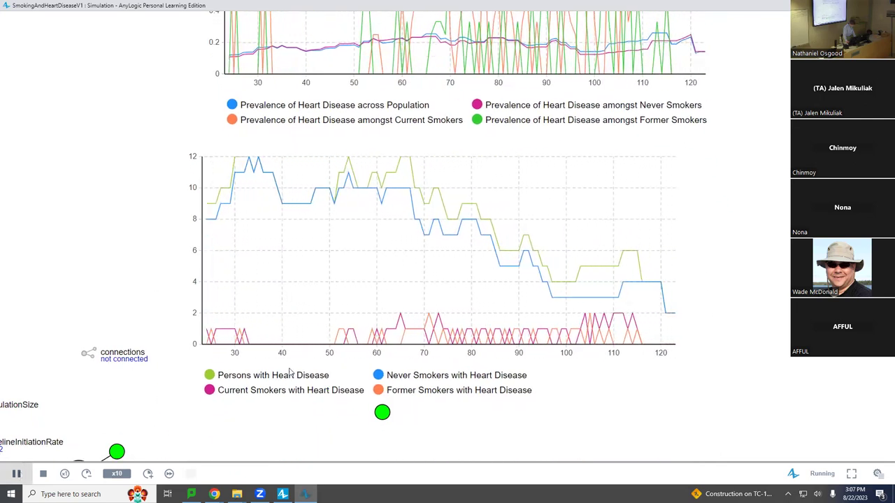
# Pause the simulation to examine the heart disease count plot, resume it, and close the run to return to the Person diagram
pyautogui.click(17, 475)
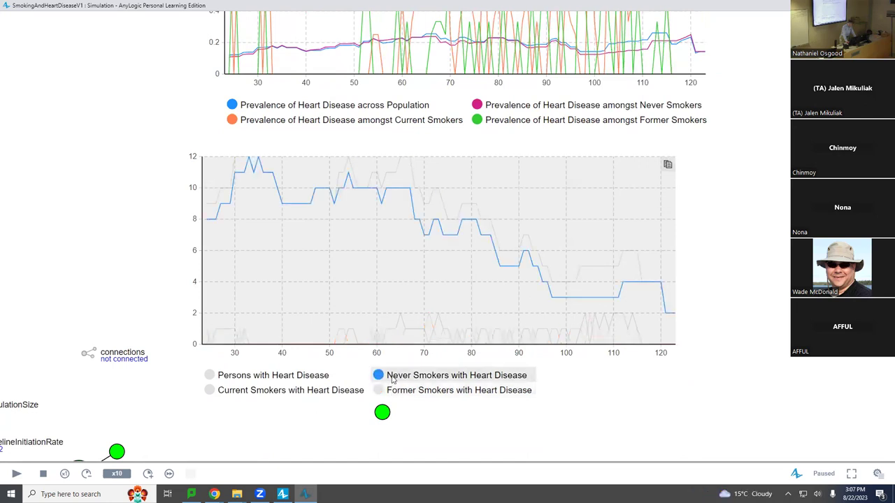
pyautogui.scroll(1, 357, 233)
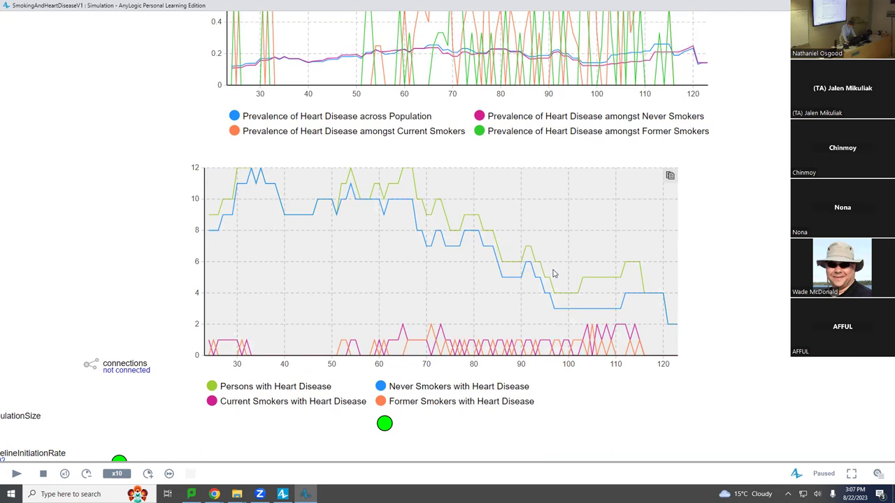
pyautogui.click(17, 474)
pyautogui.scroll(3, 119, 430)
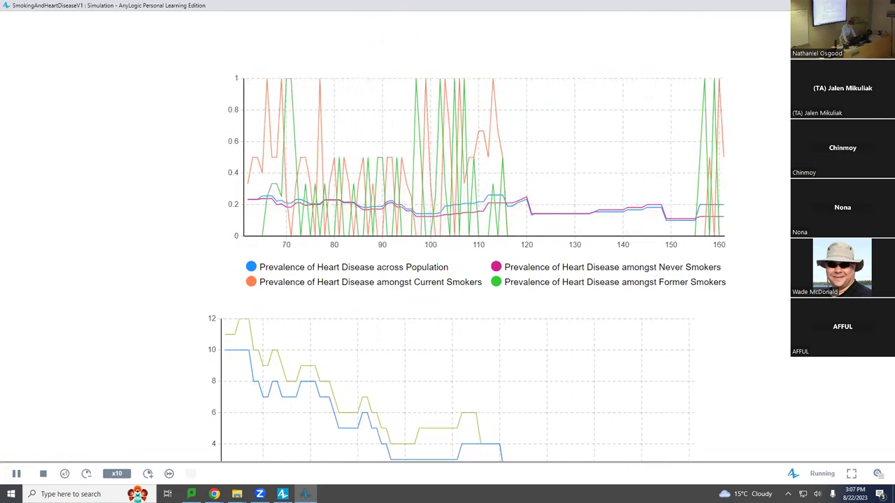
pyautogui.hotkey('alt', 'F4')
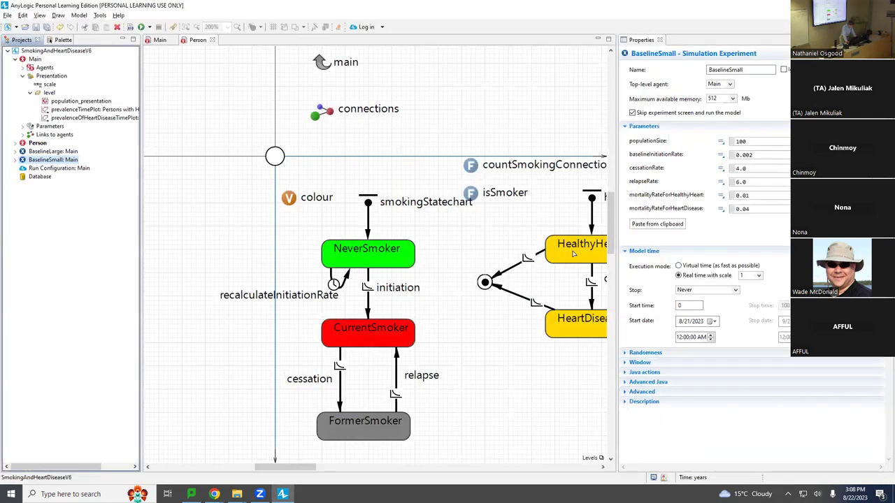
pyautogui.click(534, 264)
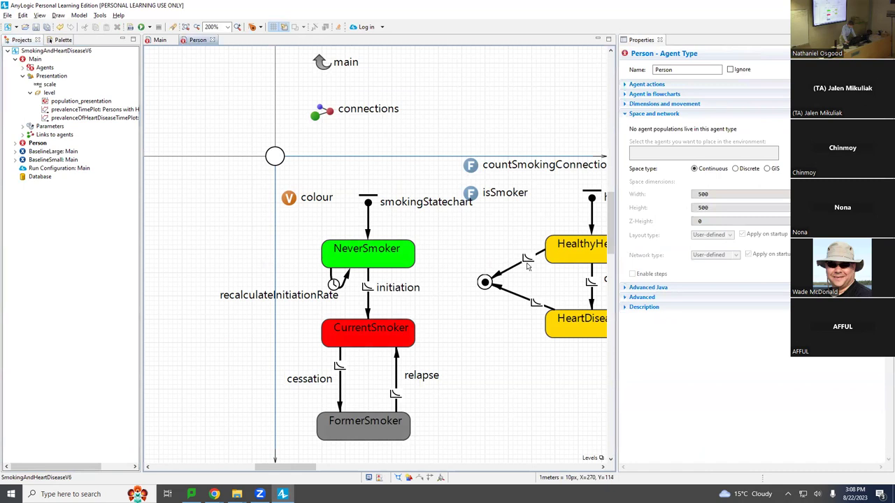
# Review the rates of Person's two mortality transitions and the default values of Main's mortalityRateForHeartDisease and mortalityRateForHealthyHeart parameters
pyautogui.click(497, 276)
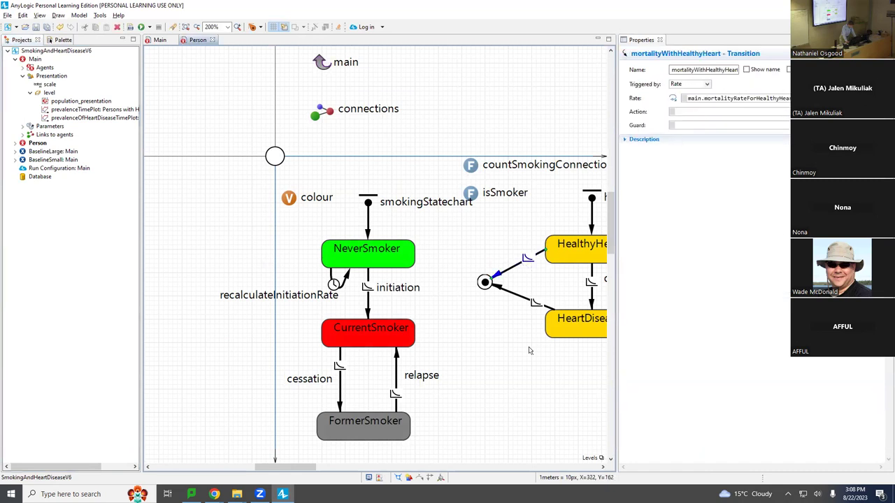
pyautogui.click(523, 295)
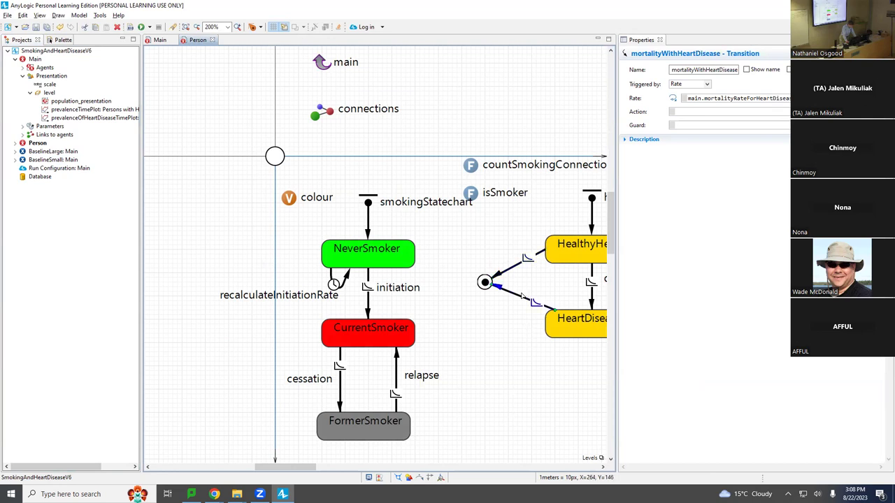
pyautogui.click(160, 40)
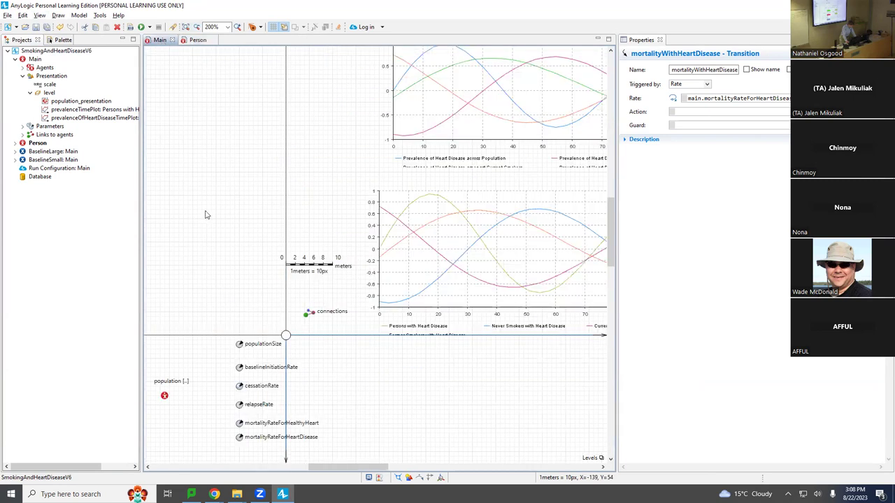
pyautogui.click(246, 438)
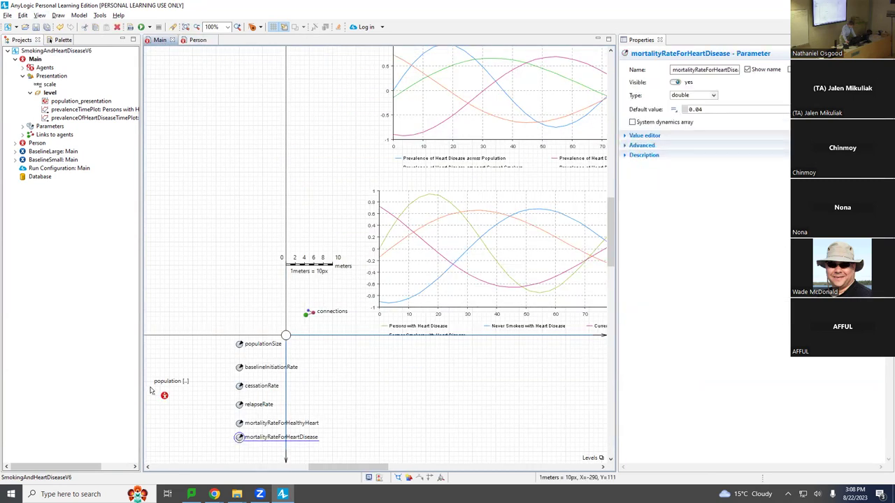
pyautogui.click(238, 423)
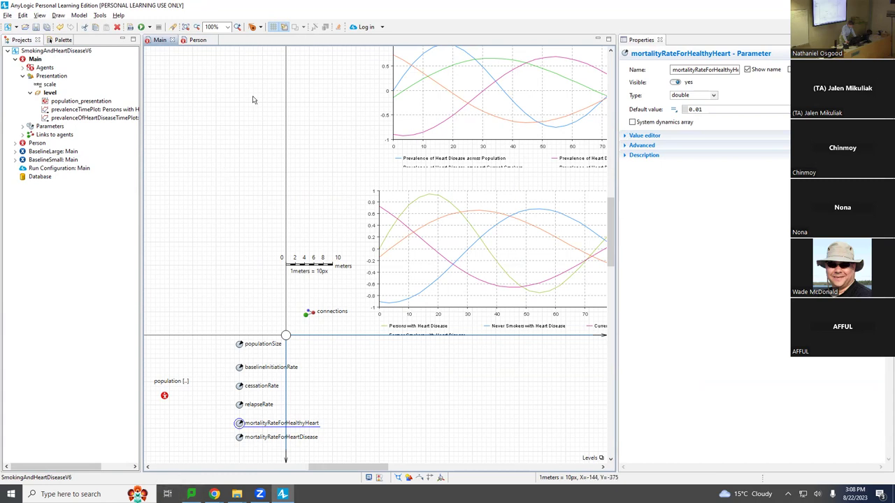
pyautogui.click(193, 40)
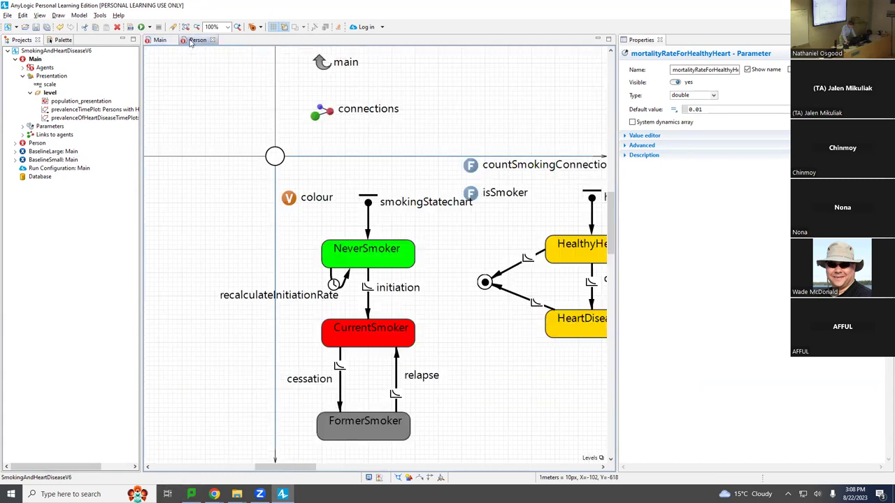
pyautogui.click(303, 314)
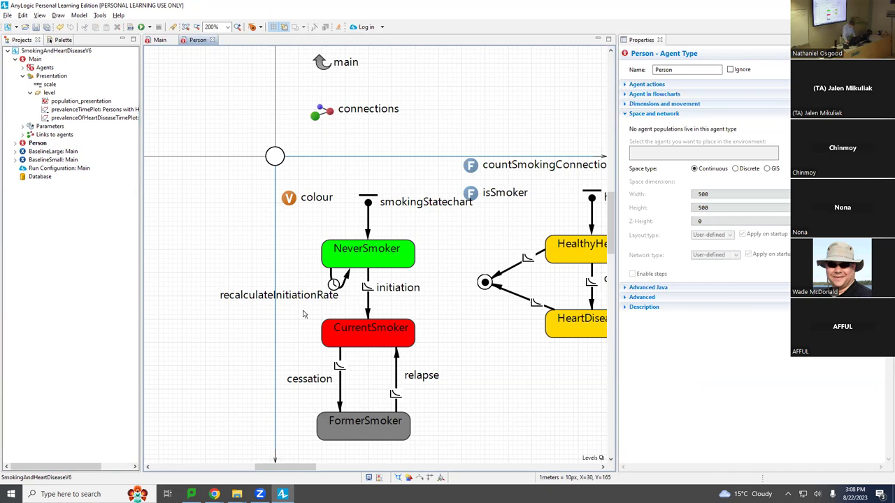
# Save the SmokingAndHeartDiseaseV6 model, and save a copy of it as SmokingAndHeartDiseaseV7
pyautogui.hotkey('ctrl', 's')
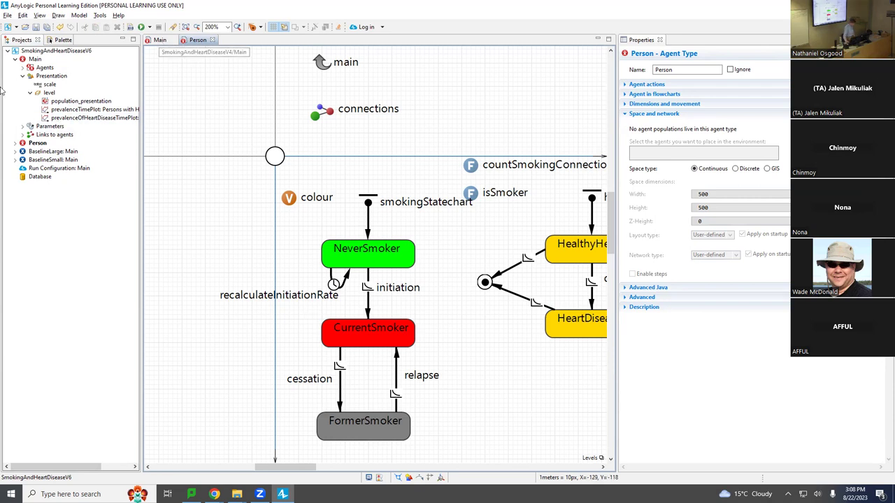
pyautogui.click(53, 51)
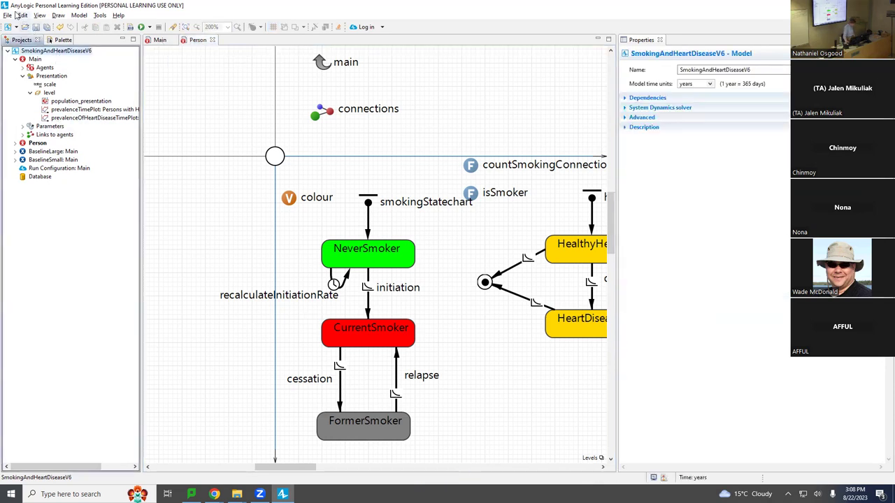
pyautogui.click(7, 16)
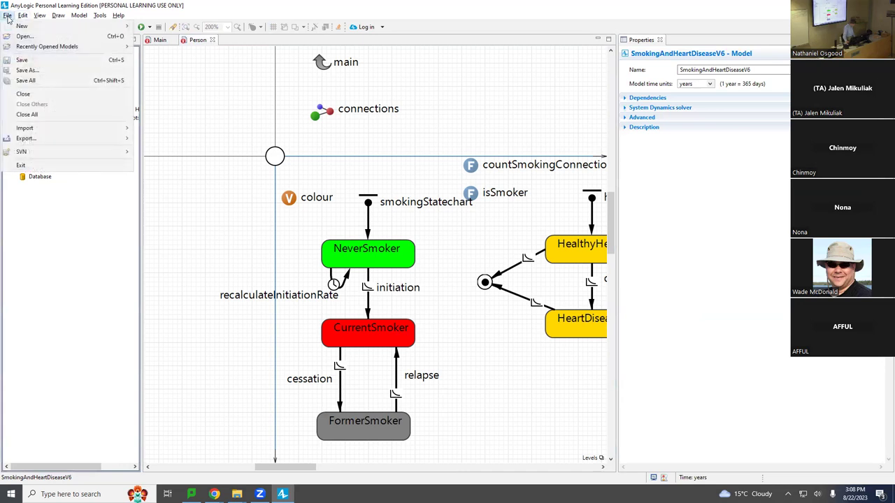
pyautogui.click(45, 70)
pyautogui.press('Return')
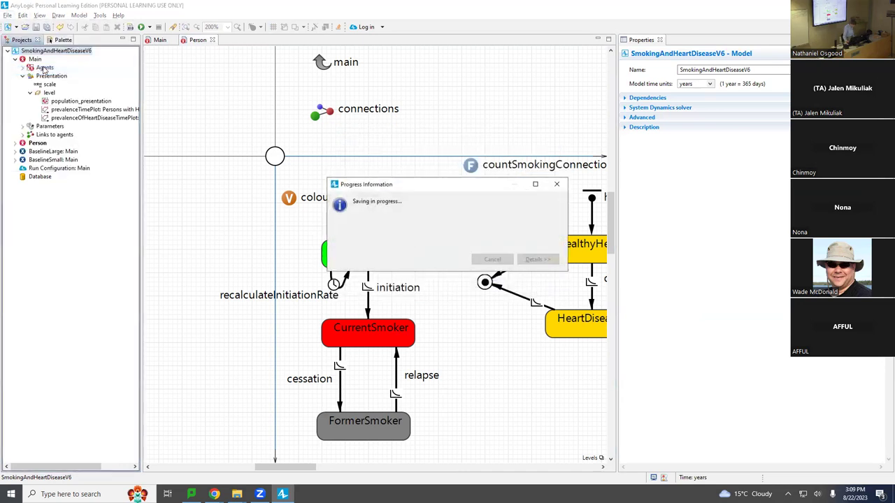
# Switch to Google Drive, upload SmokingAndHeartDiseaseV7.alp to the Models Built in Class folder, and return to AnyLogic
pyautogui.hotkey('alt', 'Tab')
pyautogui.hotkey('alt', 'Tab')
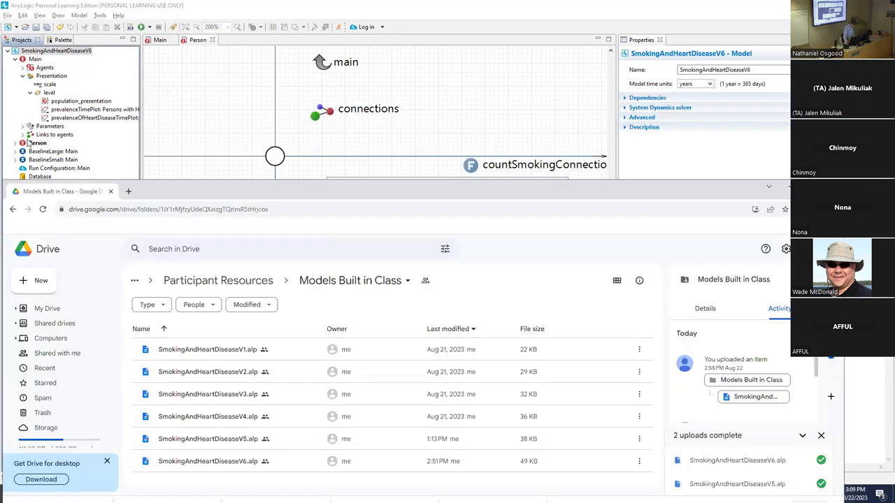
pyautogui.rightClick(370, 484)
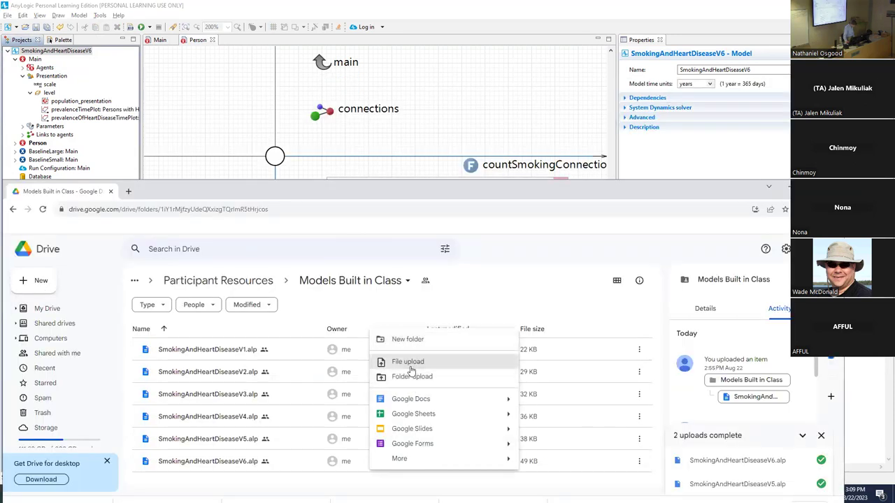
pyautogui.click(409, 362)
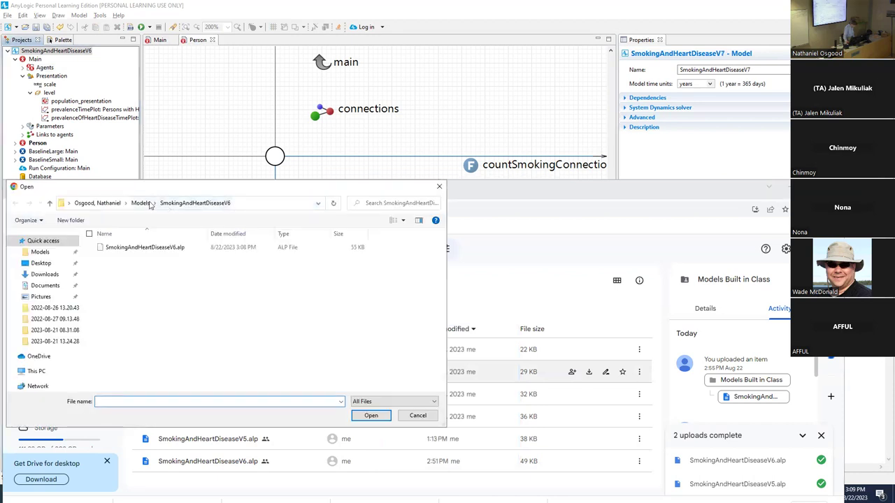
pyautogui.click(149, 203)
pyautogui.doubleClick(155, 248)
pyautogui.doubleClick(155, 248)
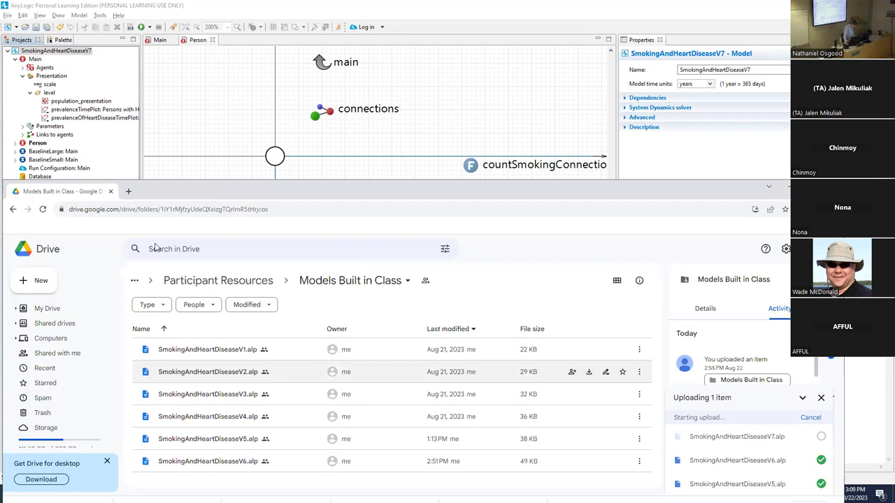
pyautogui.hotkey('alt', 'Tab')
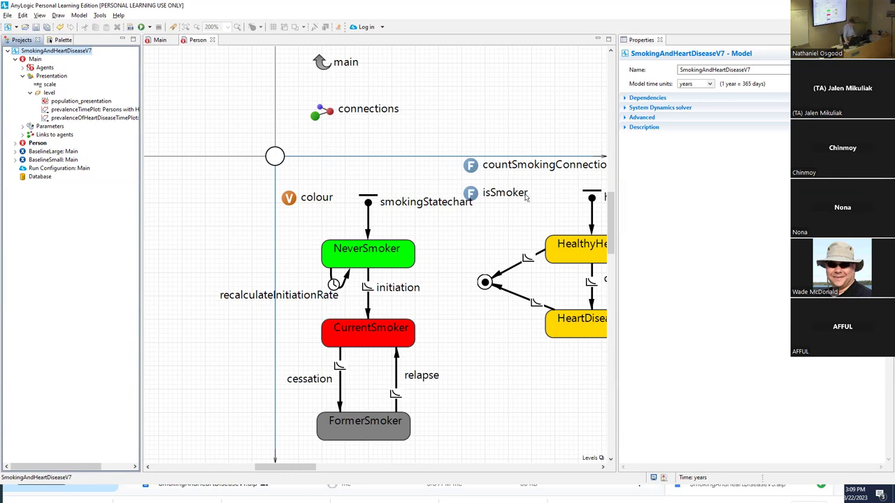
# Add a variable named countCumulativeHeartDiseaseDeaths to Main, below the mortalityRateForHeartDisease parameter
pyautogui.click(160, 40)
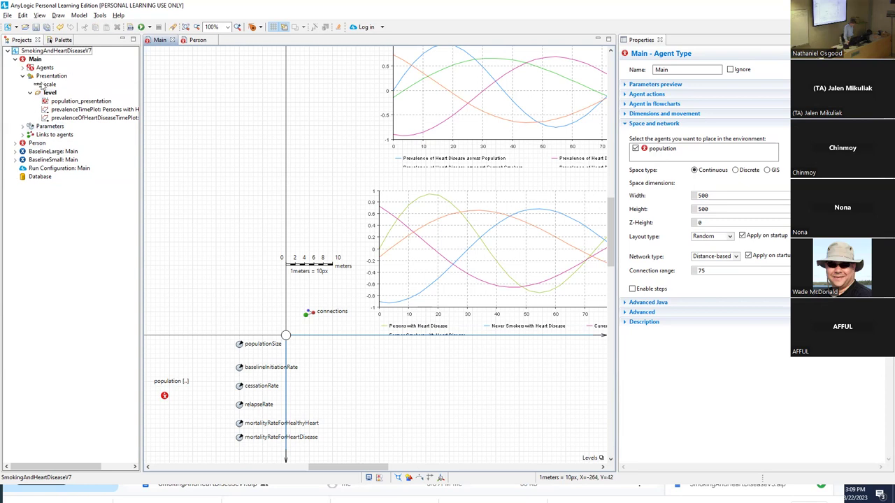
pyautogui.click(60, 41)
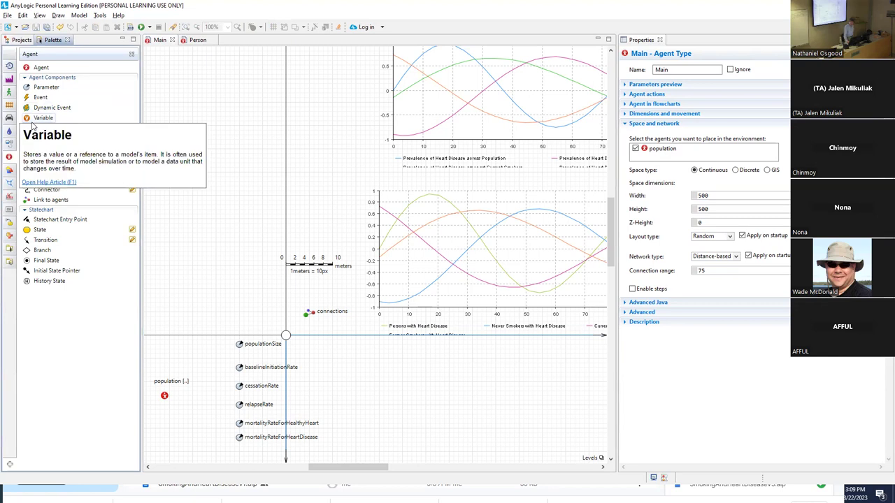
pyautogui.moveTo(33, 125); pyautogui.dragTo(239, 458)
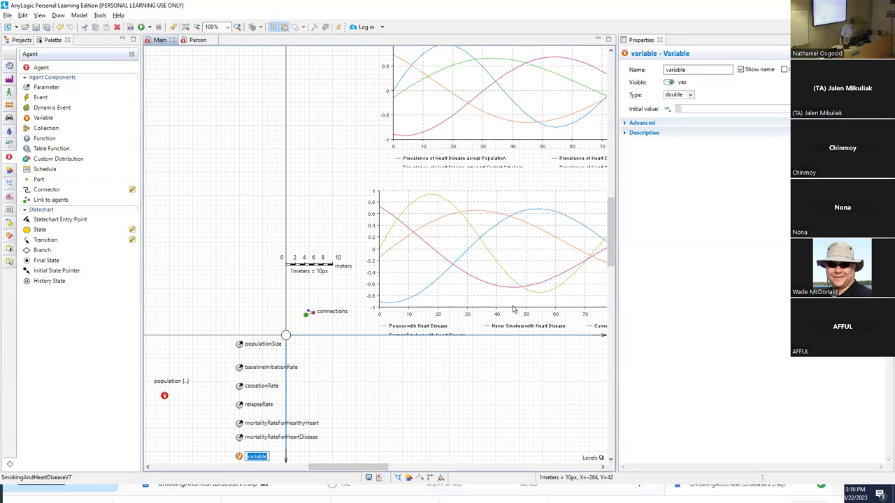
pyautogui.write('countCumulative')
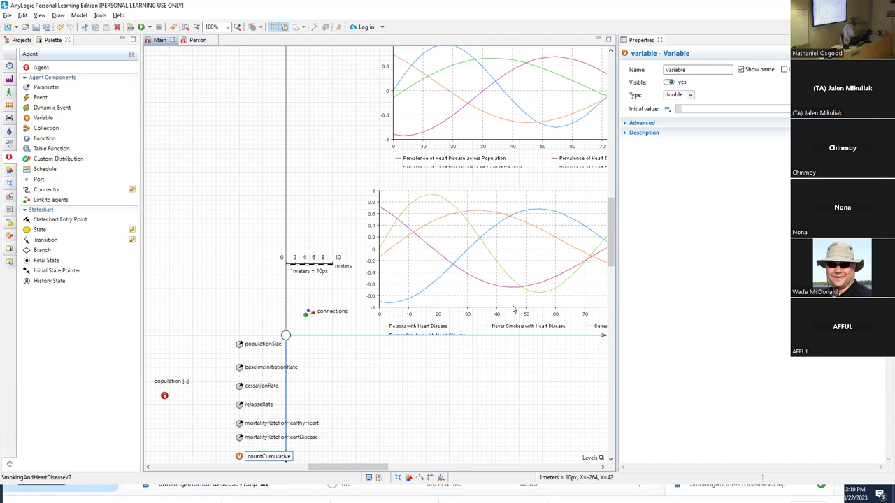
pyautogui.write('HeartDiseaseDeaths')
pyautogui.press('Return')
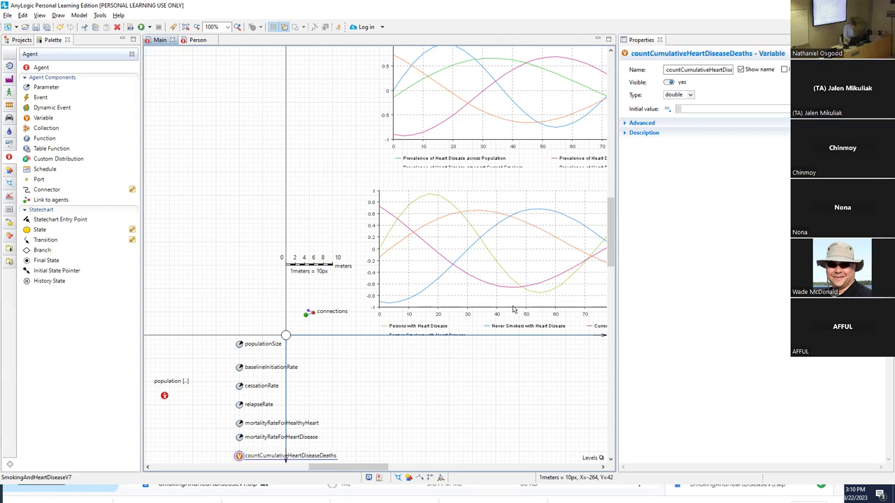
# Set the countCumulativeHeartDiseaseDeaths variable's type to int and its initial value to 0
pyautogui.click(689, 95)
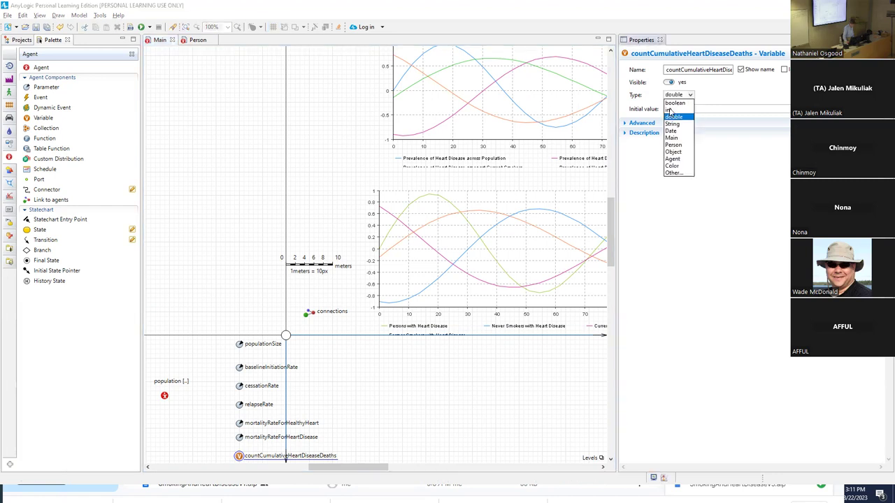
pyautogui.click(669, 110)
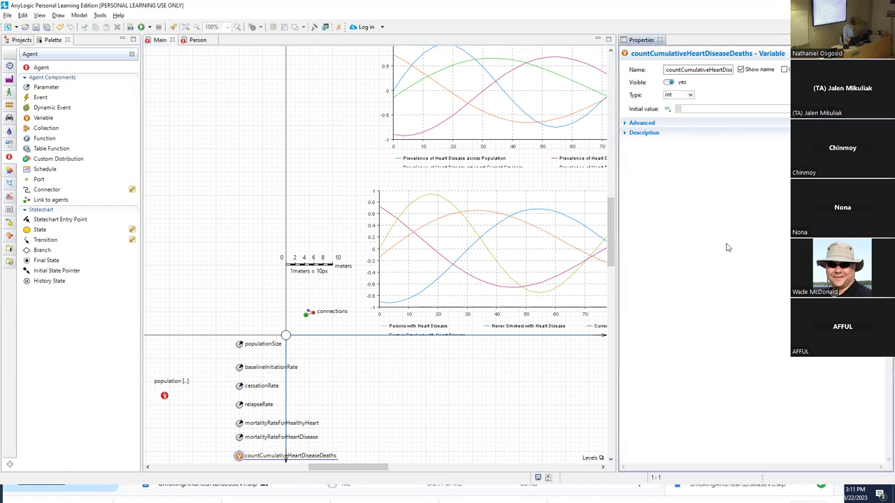
pyautogui.write('0')
# Shift countCumulativeHeartDiseaseDeaths slightly down and duplicate it twice, with one copy directly above it and one directly below
pyautogui.scroll(-3, 364, 331)
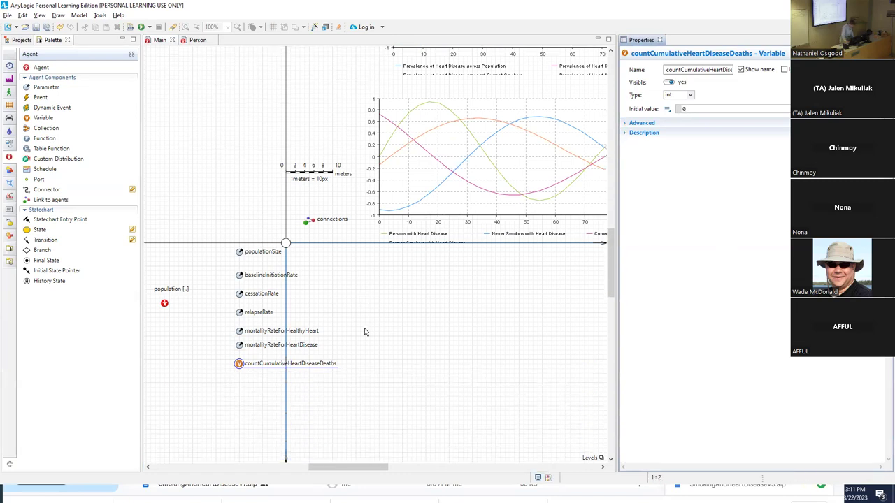
pyautogui.scroll(-2, 364, 331)
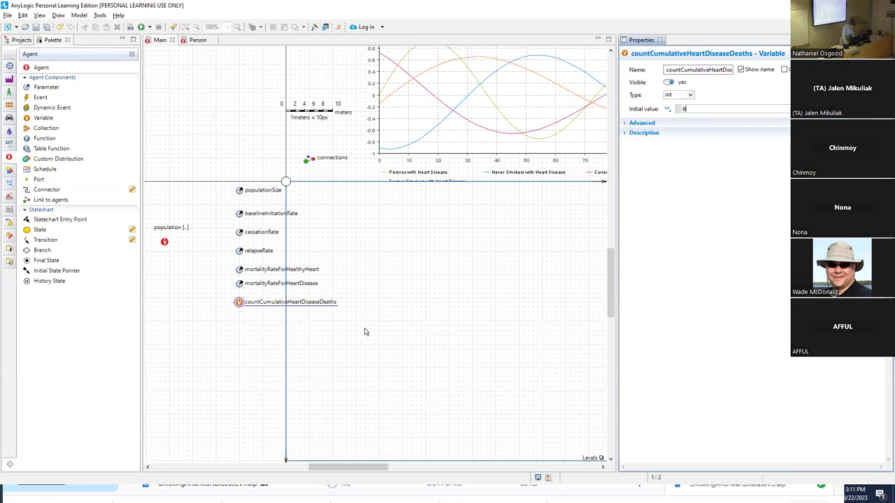
pyautogui.click(239, 303)
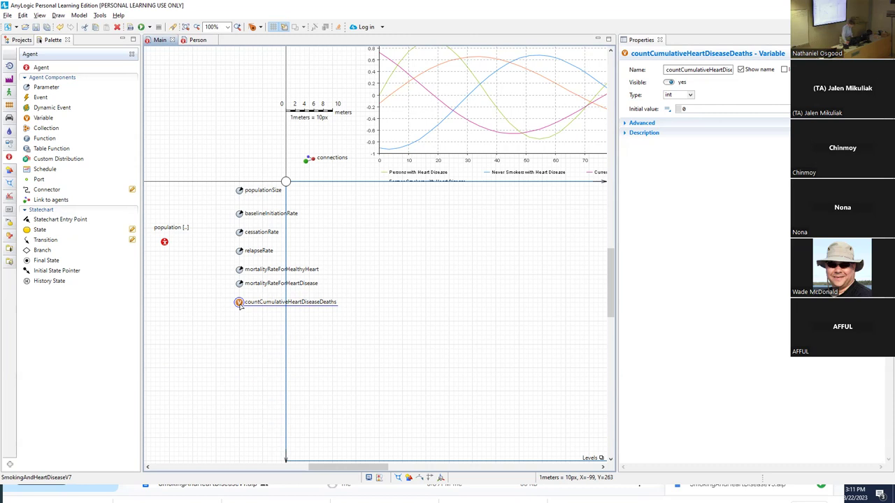
pyautogui.moveTo(239, 304); pyautogui.dragTo(239, 322)
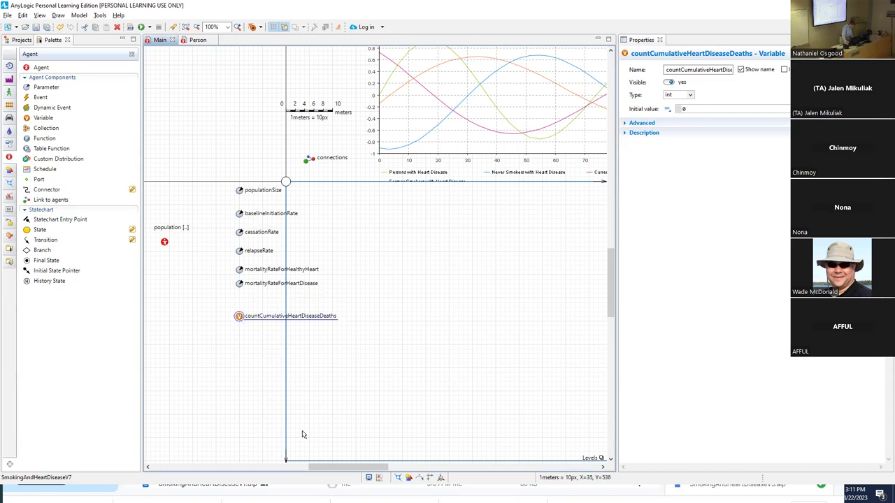
pyautogui.hotkey('ctrl', 'v')
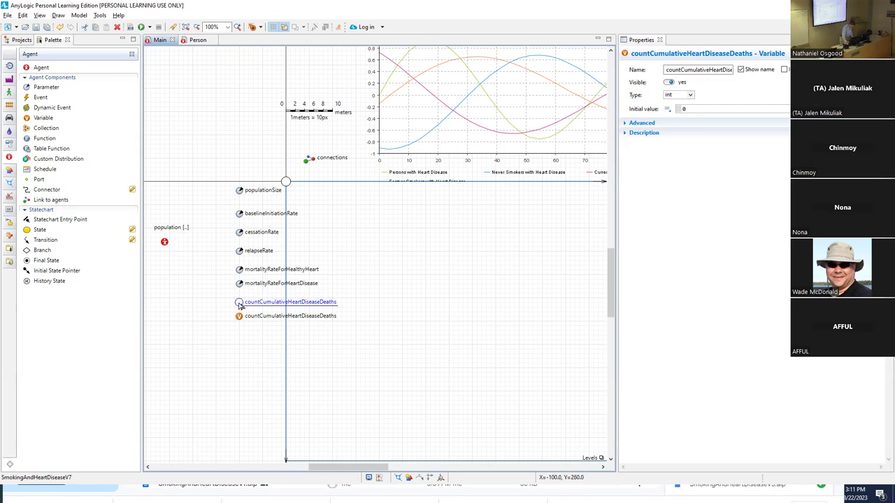
pyautogui.click(240, 318)
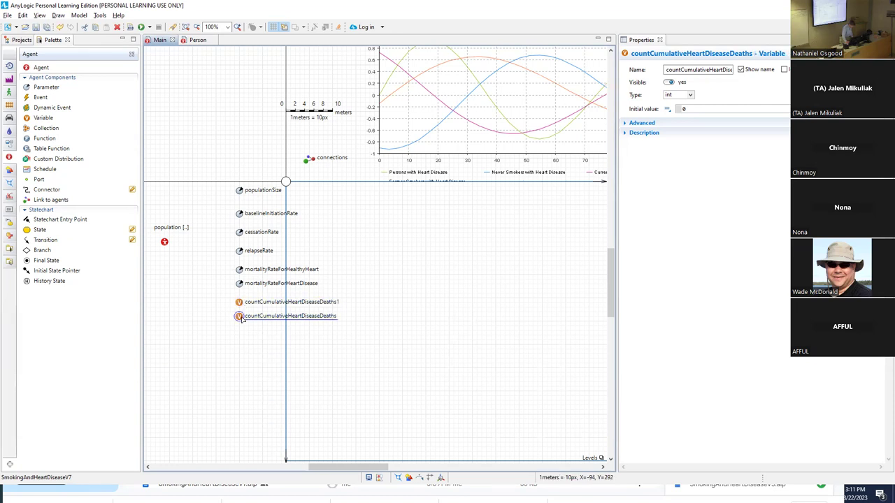
pyautogui.keyDown('ctrl'); pyautogui.moveTo(240, 318); pyautogui.dragTo(240, 336); pyautogui.keyUp('ctrl')
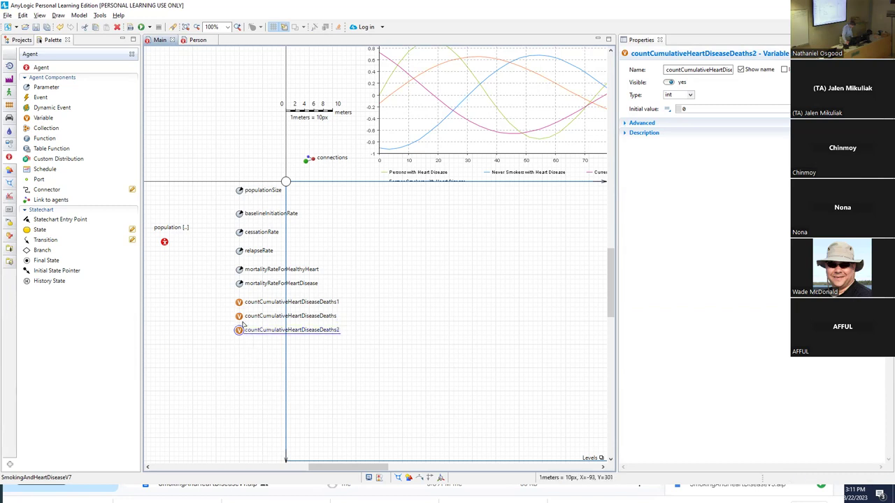
pyautogui.click(241, 318)
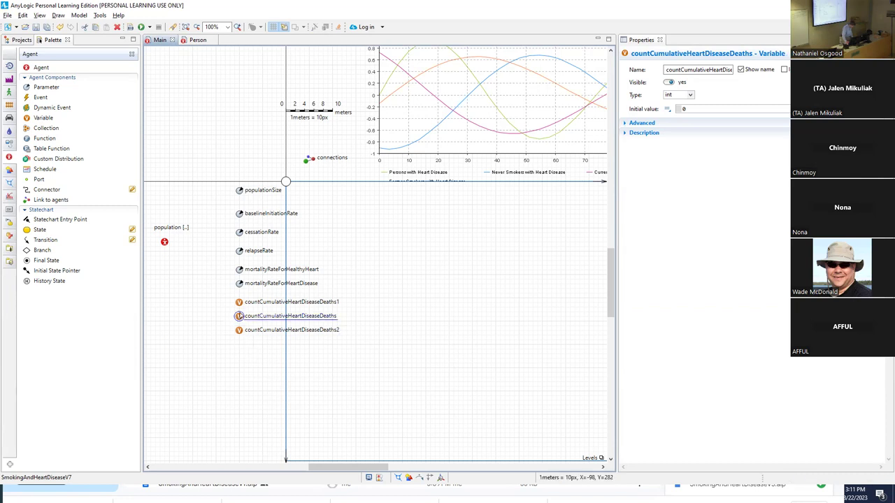
# Rename the upper copy of the variable to countCumulativeHealthyHeartDiseaseDeaths and save the model
pyautogui.click(241, 302)
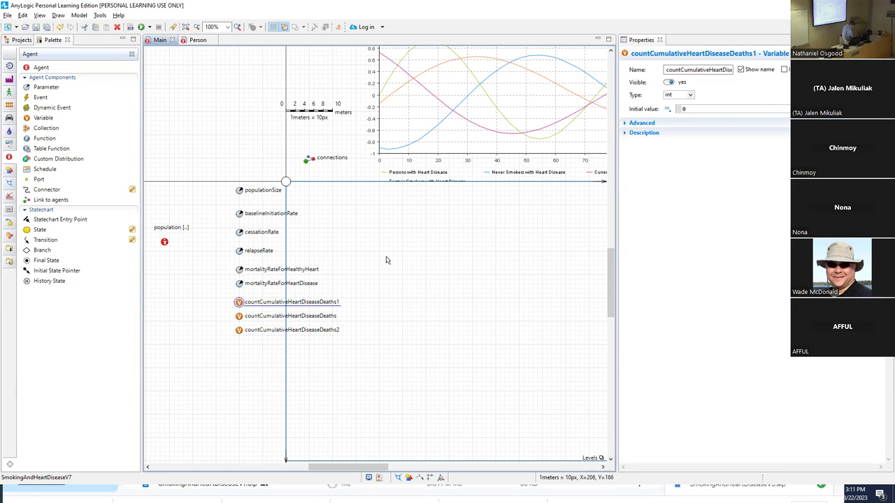
pyautogui.click(711, 69)
pyautogui.click(712, 69)
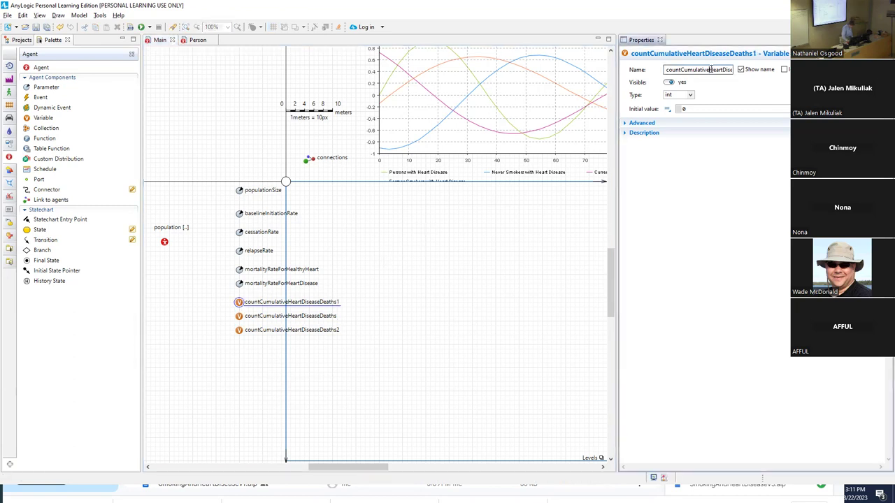
pyautogui.write('HealthyH')
pyautogui.press('End')
pyautogui.press('BackSpace')
pyautogui.hotkey('ctrl', 's')
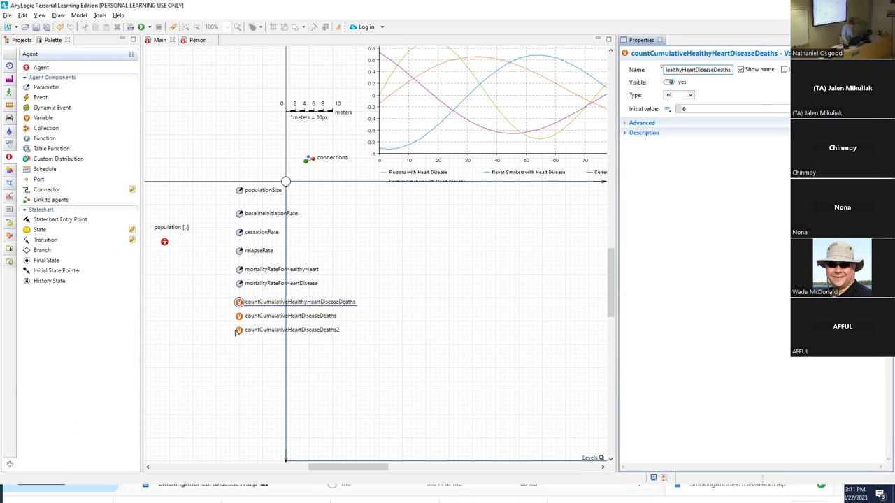
# Rename the lowest duplicated variable in Main to countCumulativeDeaths and save the model
pyautogui.click(238, 330)
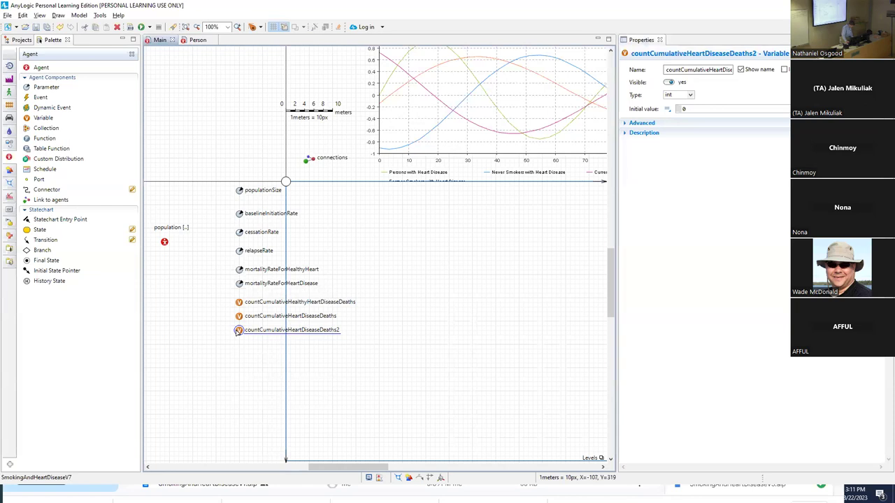
pyautogui.click(239, 302)
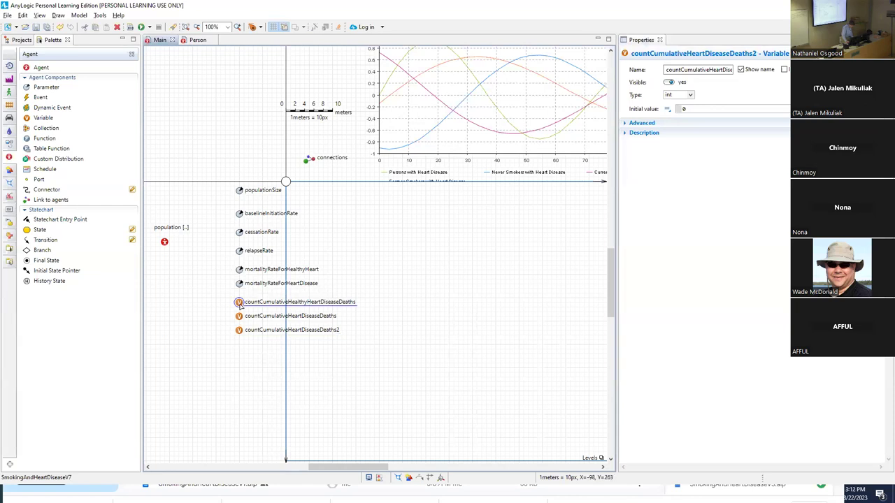
pyautogui.moveTo(664, 69); pyautogui.dragTo(732, 70)
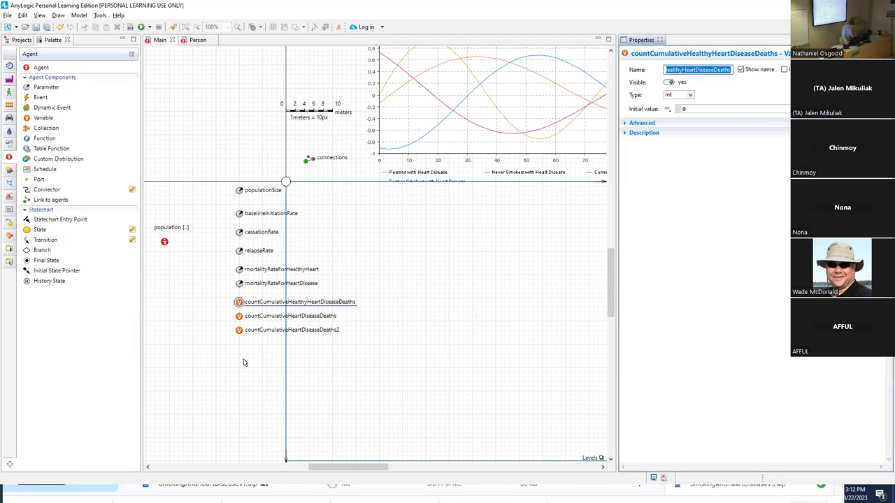
pyautogui.click(237, 330)
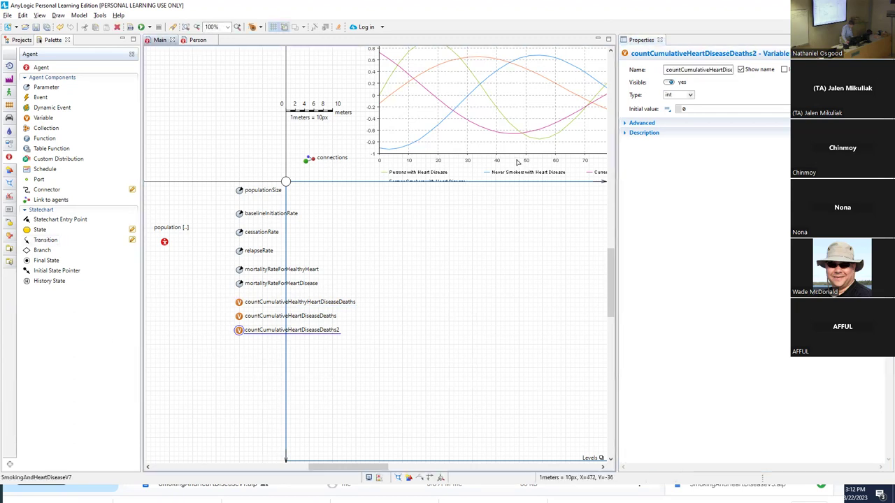
pyautogui.click(680, 69)
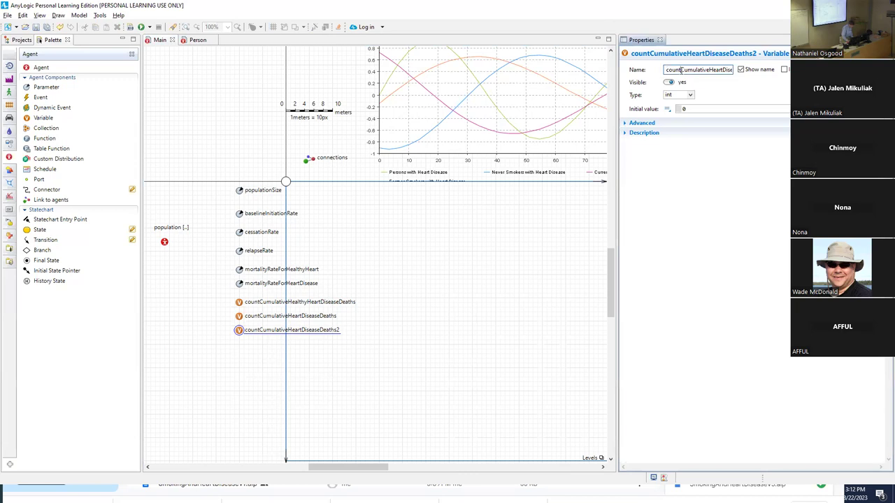
pyautogui.hotkey('shift', 'End')
pyautogui.hotkey('shift', 'Left')
pyautogui.hotkey('shift', 'Left')
pyautogui.hotkey('shift', 'Left')
pyautogui.hotkey('shift', 'Left')
pyautogui.hotkey('shift', 'Left')
pyautogui.hotkey('shift', 'Left')
pyautogui.hotkey('shift', 'Left')
pyautogui.press('Delete')
pyautogui.press('End')
pyautogui.press('BackSpace')
pyautogui.hotkey('ctrl', 's')
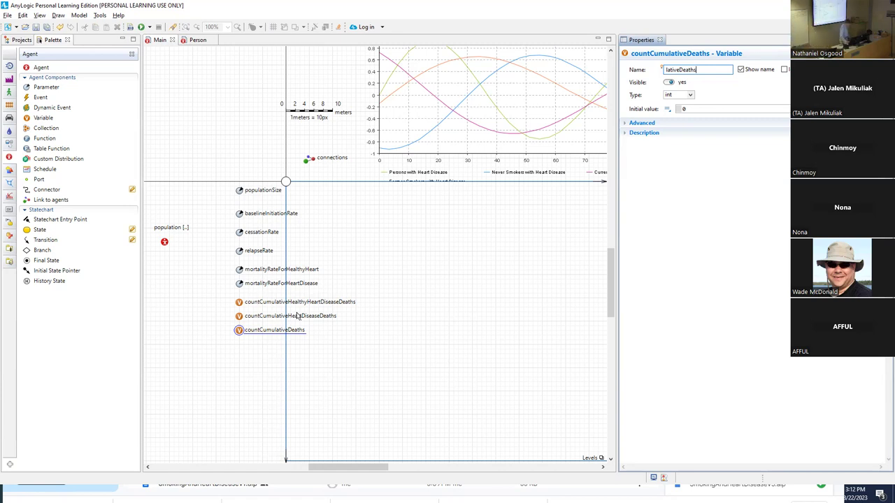
# Correct the uppermost count variable's name to countCumulativeHealthyHeartDeaths and save the model
pyautogui.click(240, 302)
pyautogui.click(241, 302)
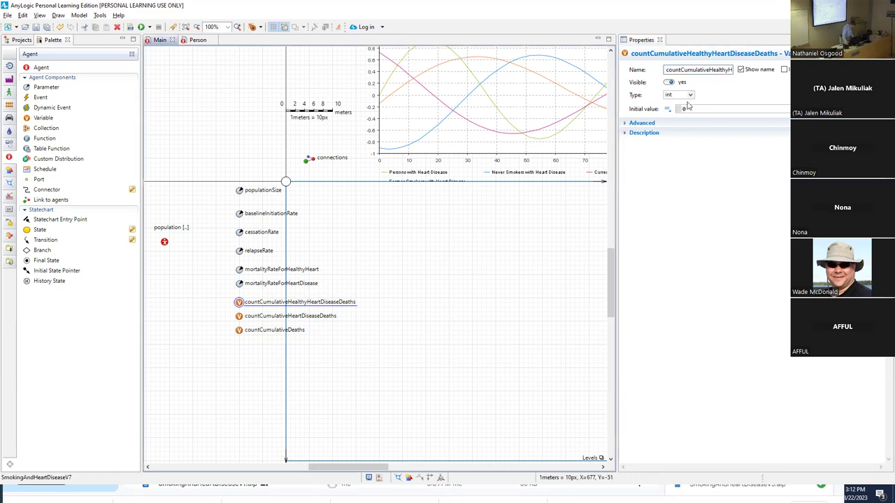
pyautogui.click(722, 69)
pyautogui.press('End')
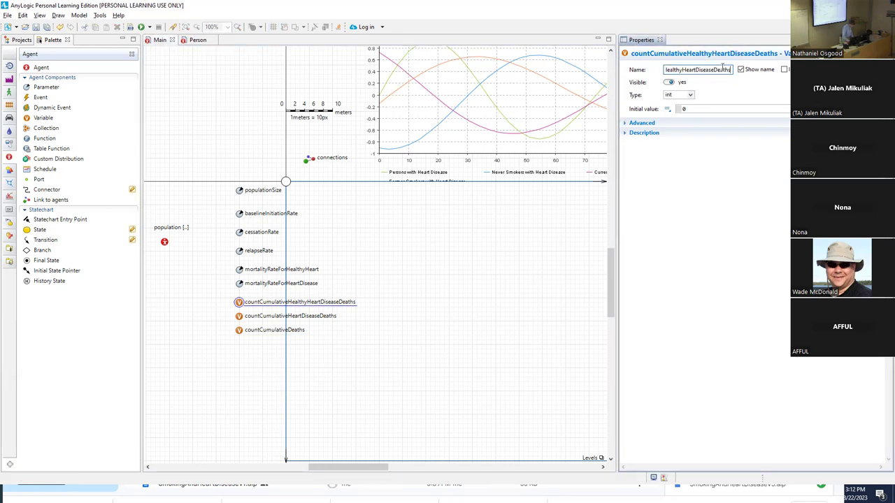
pyautogui.hotkey('ctrl', 'Left')
pyautogui.press('BackSpace')
pyautogui.press('BackSpace')
pyautogui.press('BackSpace')
pyautogui.press('BackSpace')
pyautogui.press('BackSpace')
pyautogui.press('BackSpace')
pyautogui.press('BackSpace')
pyautogui.press('Return')
pyautogui.hotkey('ctrl', 's')
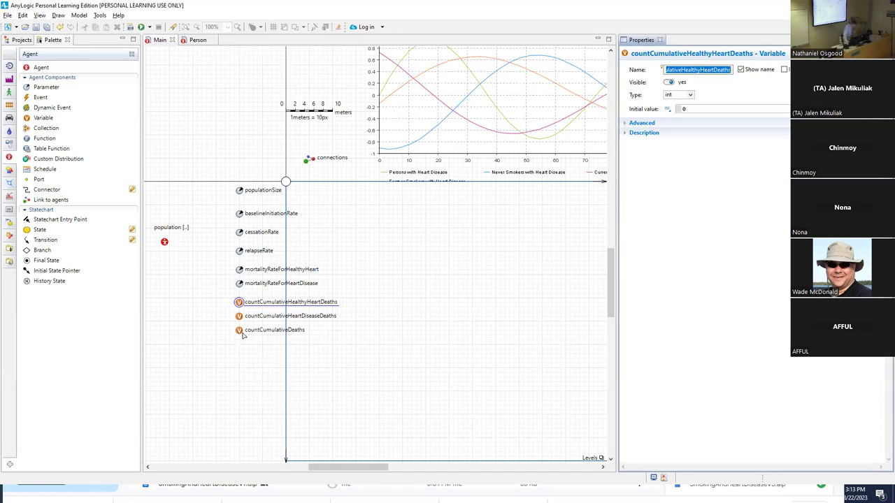
# In Person, widen the diagram area and add a main.countCumulativeDeaths line below the remove_population call in the final state's action
pyautogui.click(196, 40)
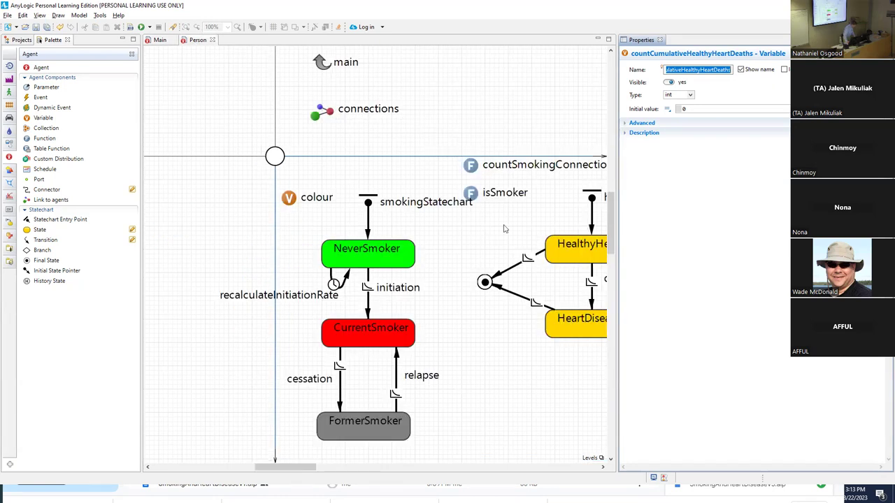
pyautogui.click(448, 253)
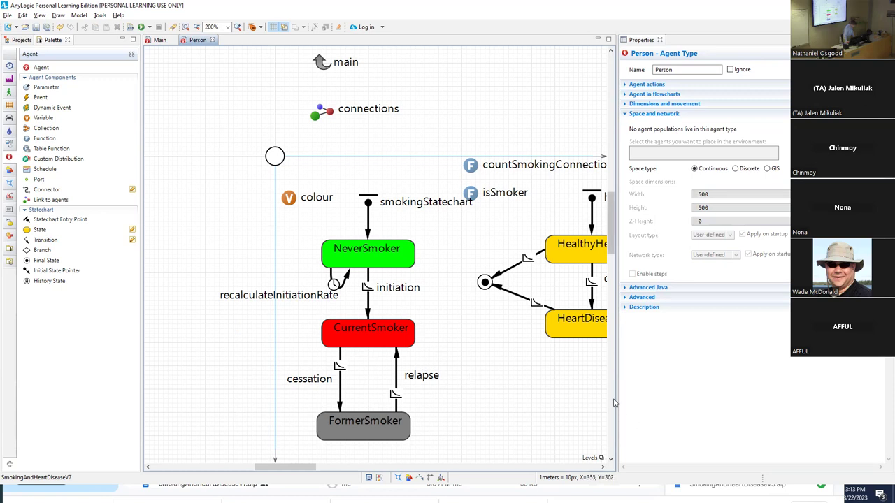
pyautogui.moveTo(615, 383); pyautogui.dragTo(664, 368)
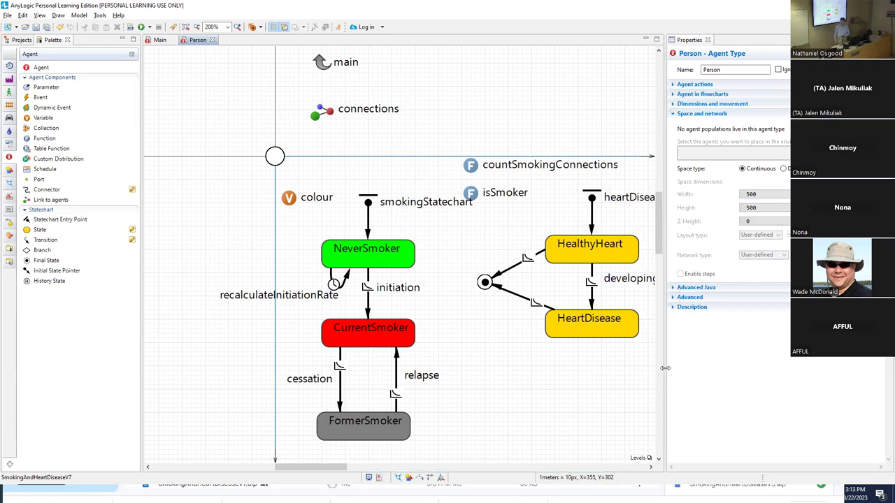
pyautogui.click(485, 284)
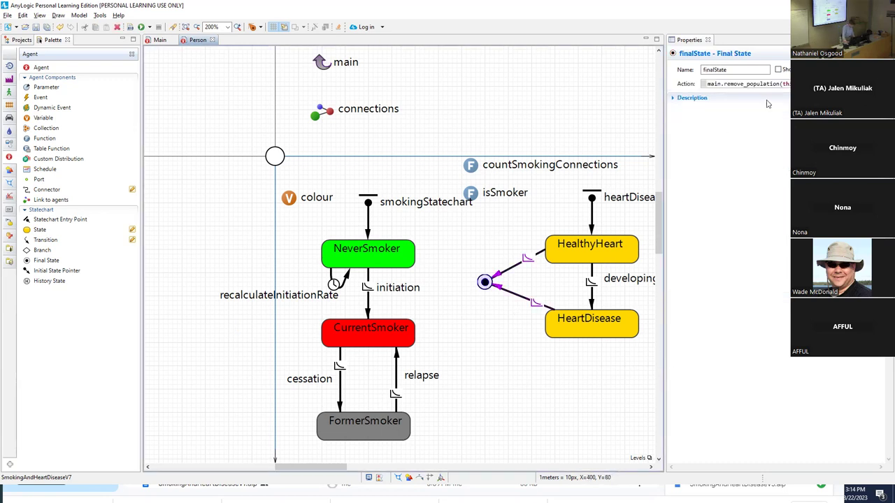
pyautogui.click(699, 83)
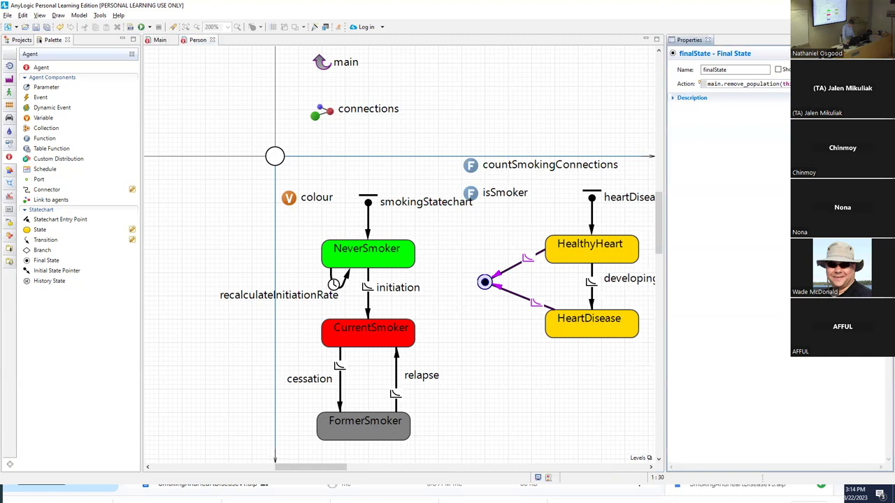
pyautogui.click(706, 84)
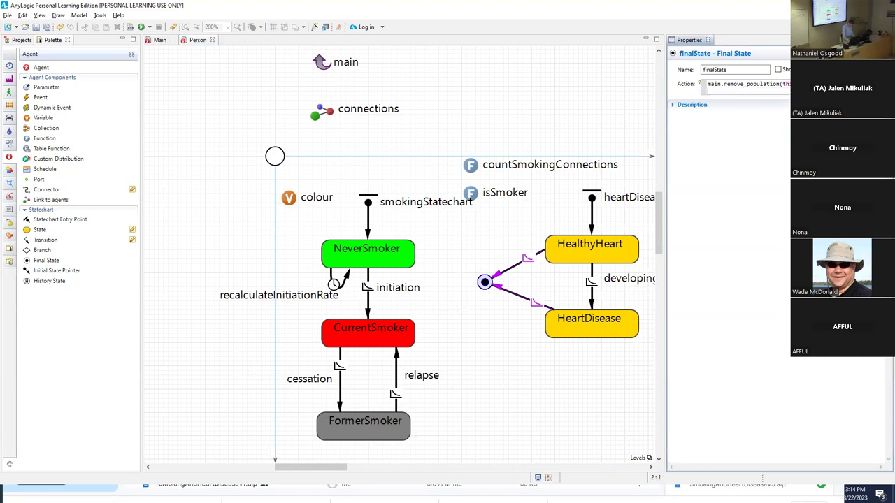
pyautogui.write('main.')
pyautogui.write('count')
pyautogui.hotkey('ctrl', 'space')
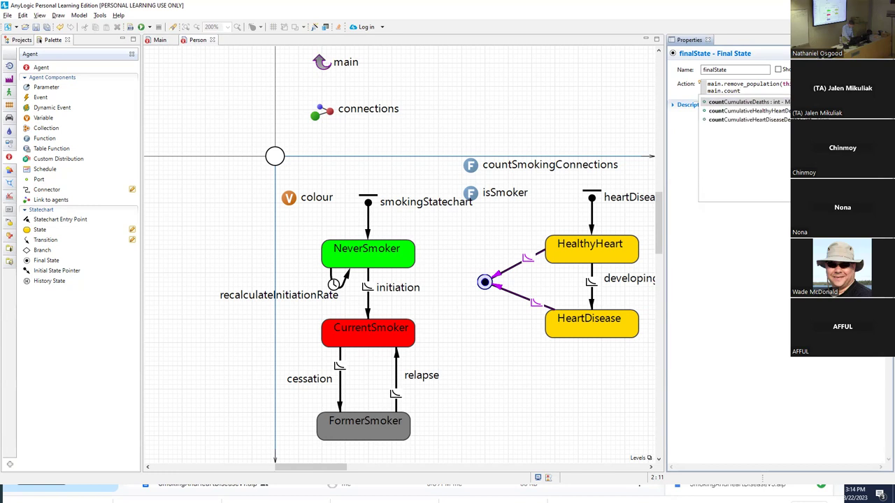
pyautogui.press('Return')
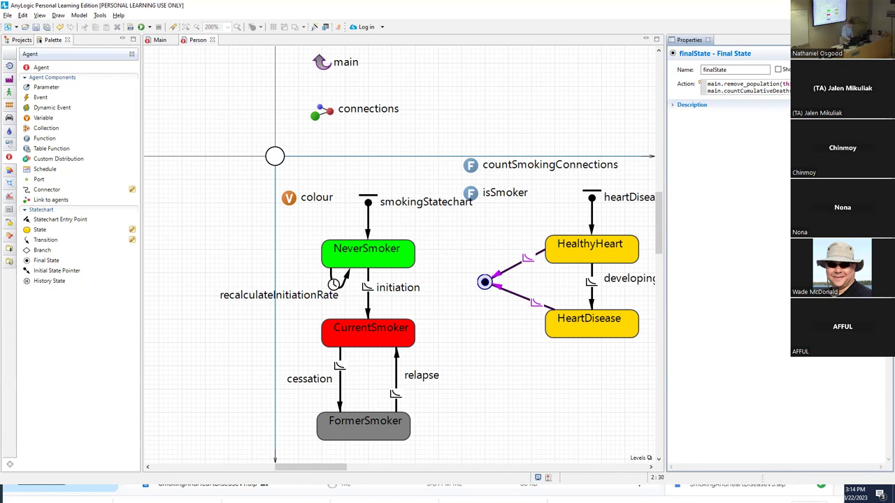
# Complete the final state's action so it increments main.countCumulativeDeaths, and build the model
pyautogui.click(748, 88)
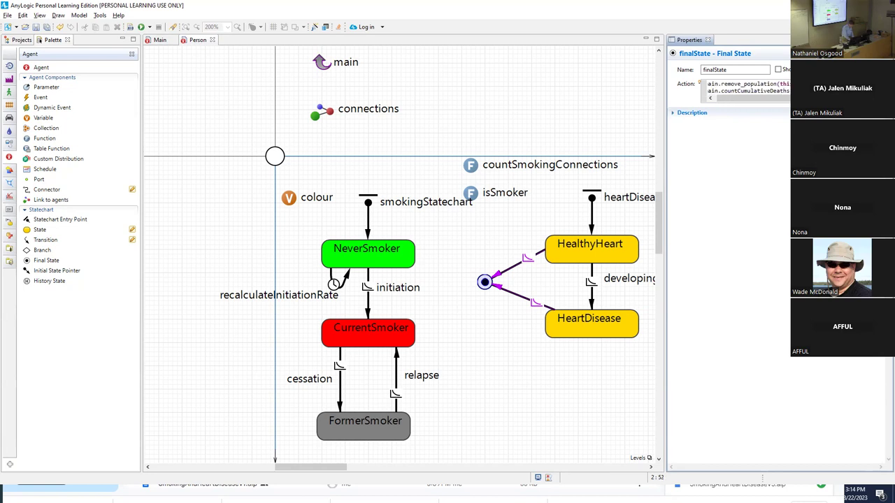
pyautogui.press('Left')
pyautogui.press('Right')
pyautogui.press('Right')
pyautogui.press('Right')
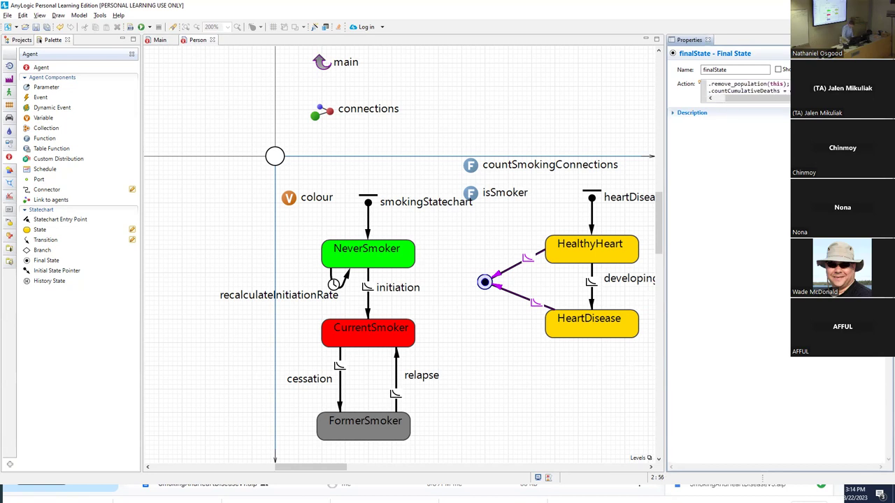
pyautogui.hotkey('shift', 'Home')
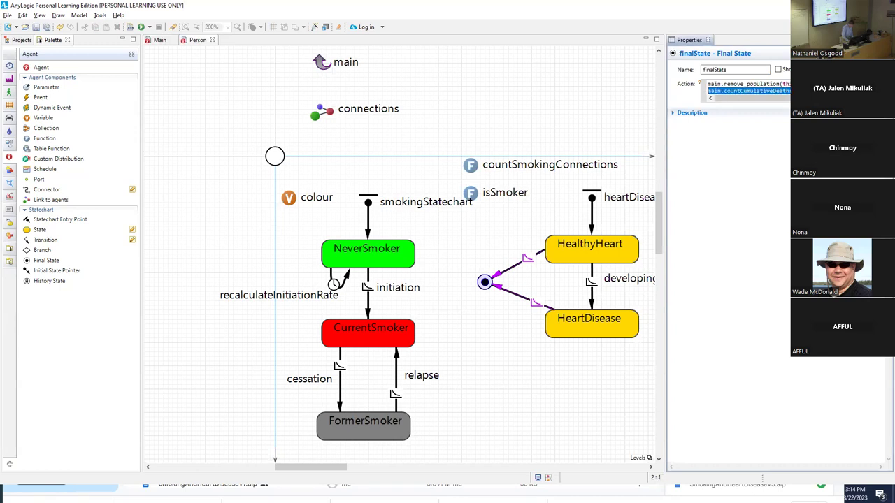
pyautogui.hotkey('shift', 'Right')
pyautogui.hotkey('shift', 'Right')
pyautogui.hotkey('shift', 'Right')
pyautogui.hotkey('shift', 'Right')
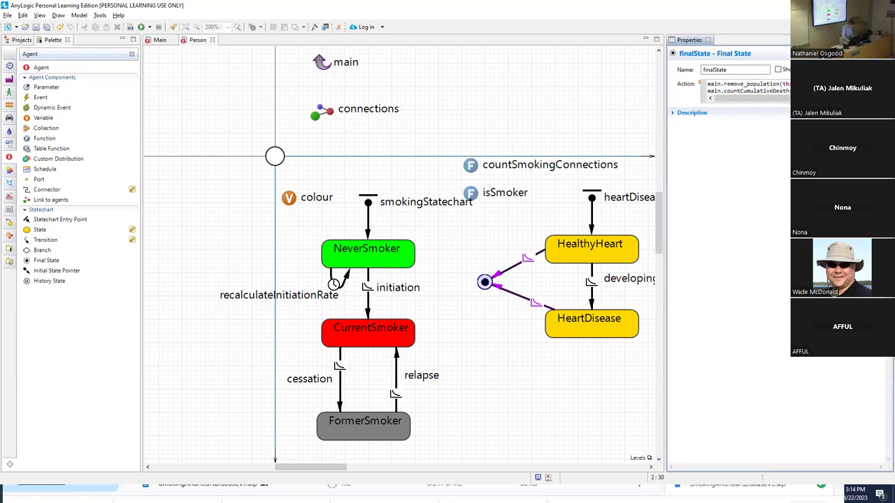
pyautogui.press('Left')
pyautogui.hotkey('shift', 'End')
pyautogui.press('Right')
pyautogui.hotkey('shift', 'End')
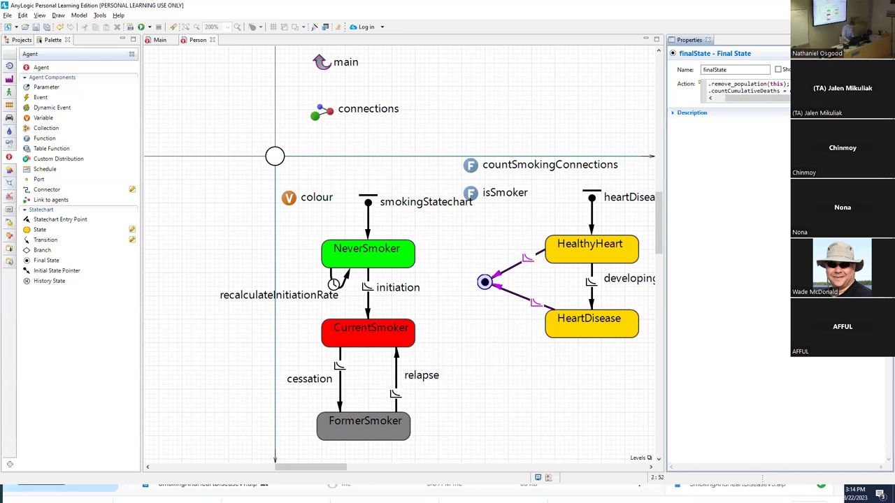
pyautogui.hotkey('ctrl', 'shift', 'Left')
pyautogui.hotkey('ctrl', 'shift', 'Left')
pyautogui.hotkey('ctrl', 'shift', 'Left')
pyautogui.press('Escape')
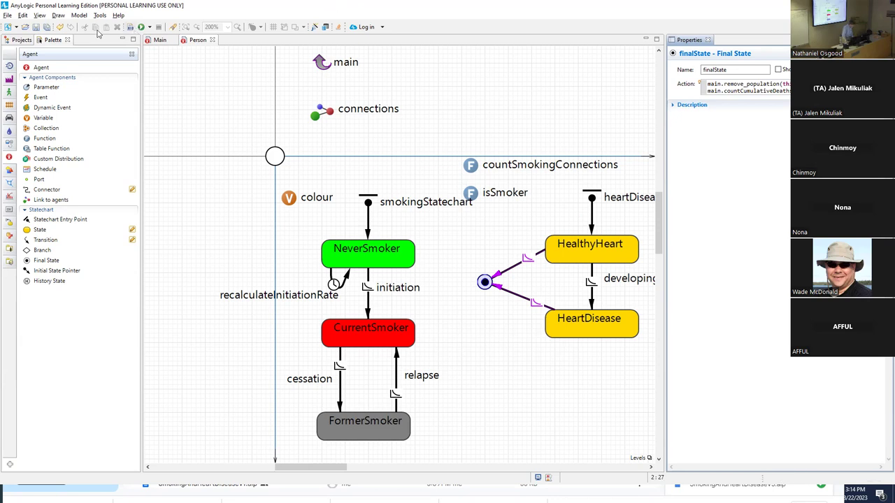
pyautogui.click(130, 28)
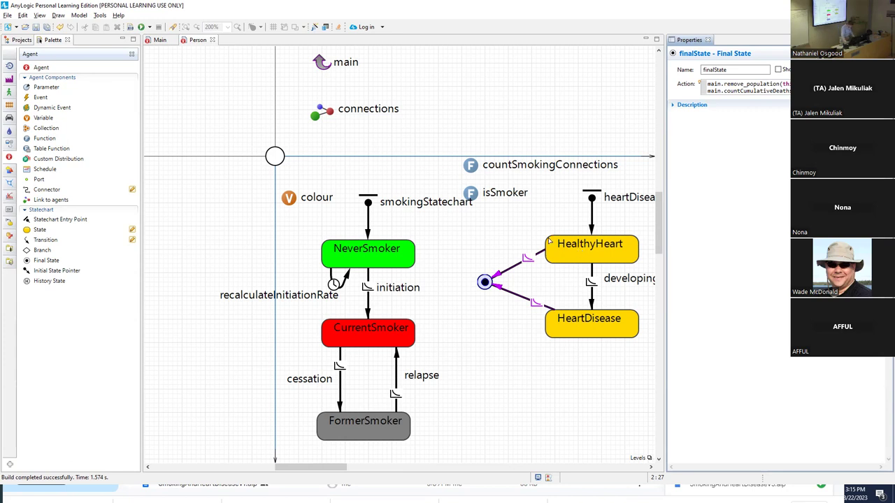
# Make the mortalityWithHealthyHeart transition's action increment main.countCumulativeHealthyHeartDeaths with ++;
pyautogui.click(527, 260)
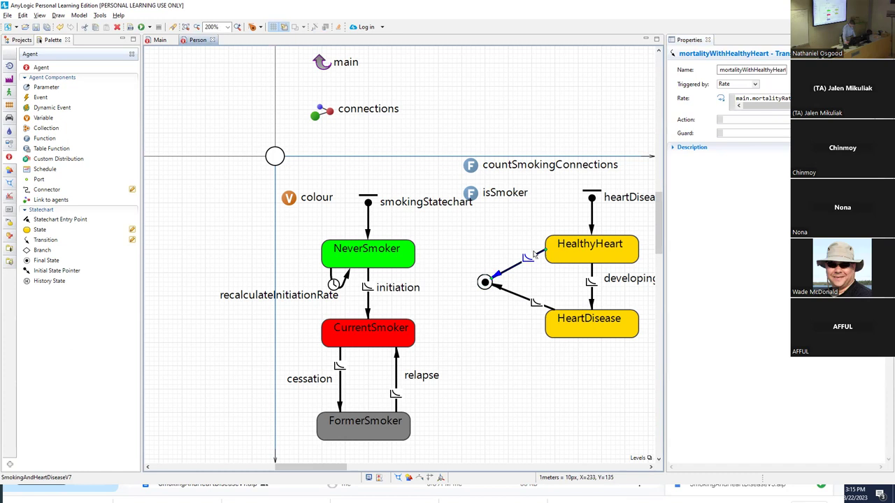
pyautogui.click(750, 119)
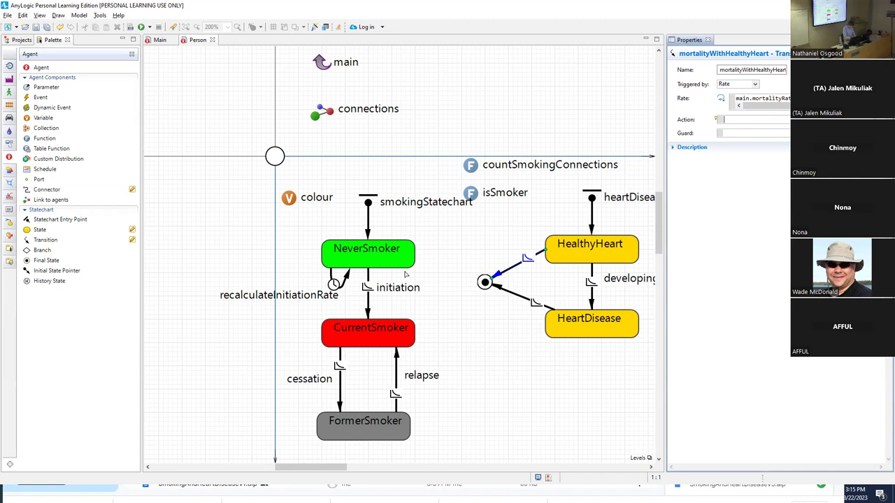
pyautogui.write('main.countHealth')
pyautogui.hotkey('ctrl', 'space')
pyautogui.write('++;')
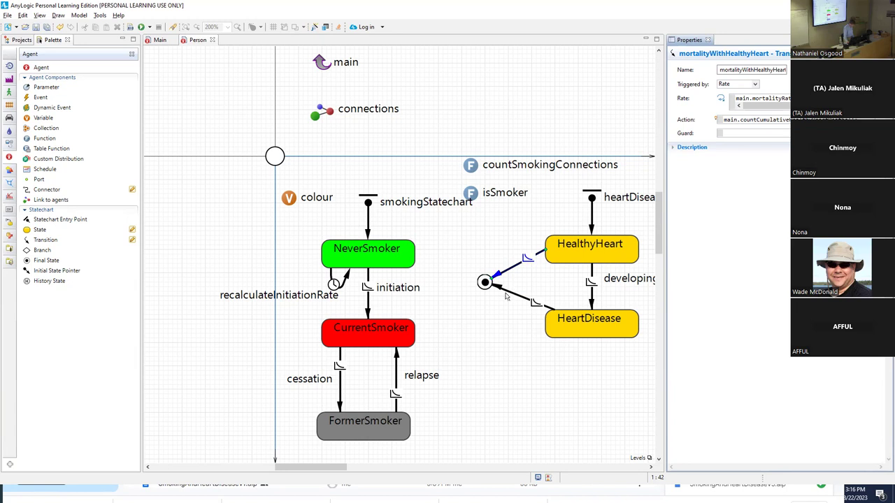
# Make the mortalityWithHeartDisease transition's action increment main.countCumulativeHeartDiseaseDeaths, and build the model
pyautogui.click(501, 292)
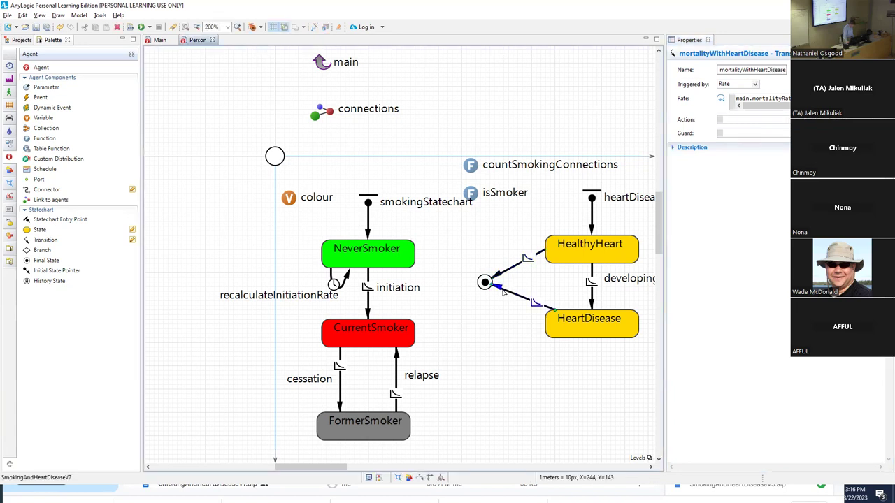
pyautogui.click(753, 119)
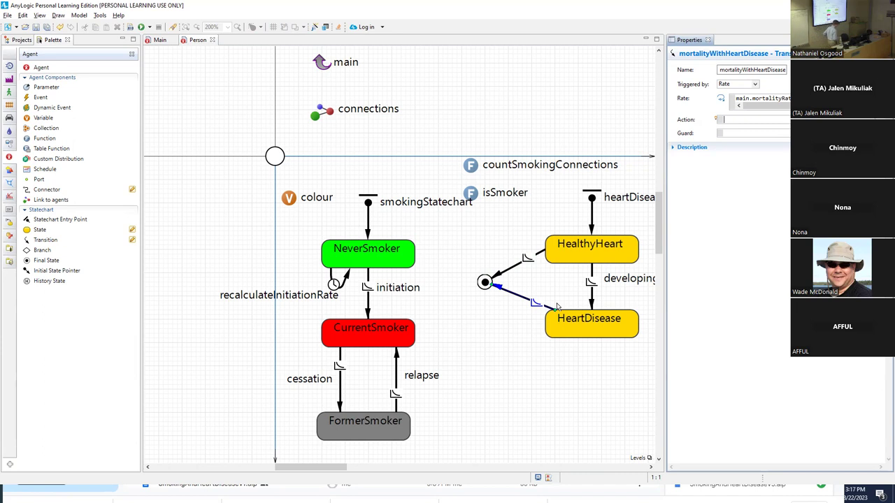
pyautogui.write('main.countHear')
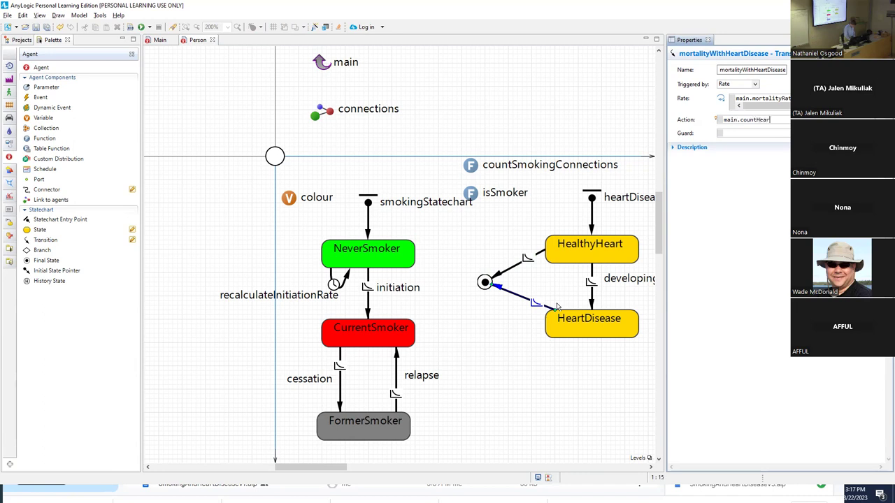
pyautogui.hotkey('ctrl', 'space')
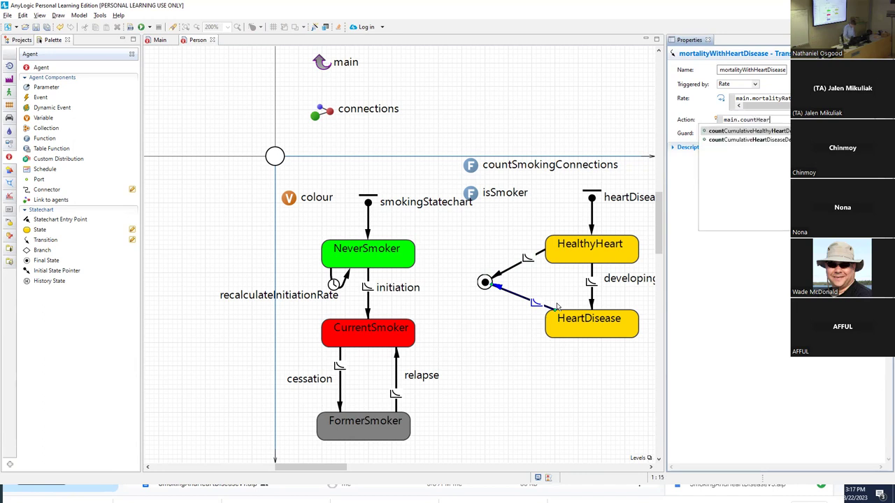
pyautogui.press('Down')
pyautogui.press('Return')
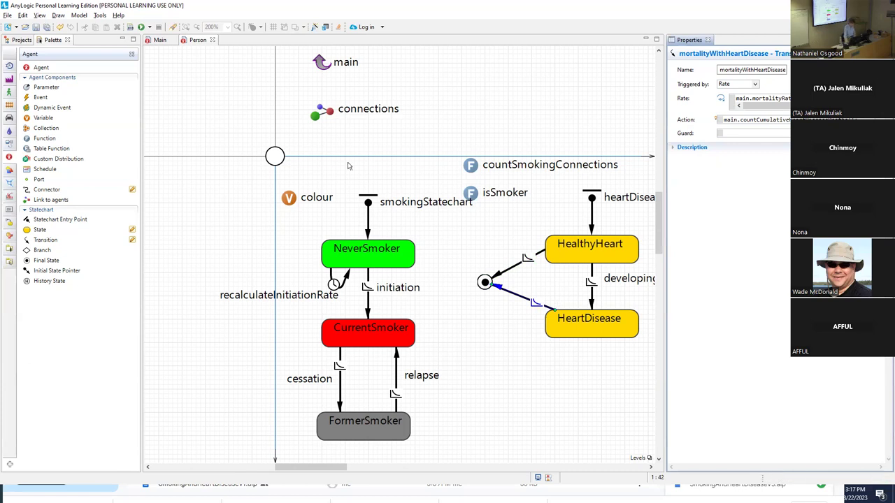
pyautogui.click(130, 27)
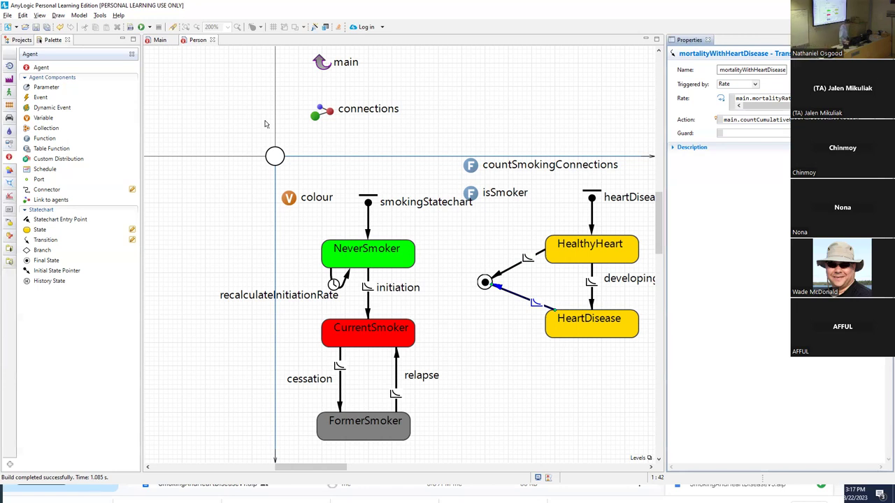
# In Main, add a Time Plot above the heart disease prevalence chart and enlarge it to roughly match the existing charts
pyautogui.click(160, 40)
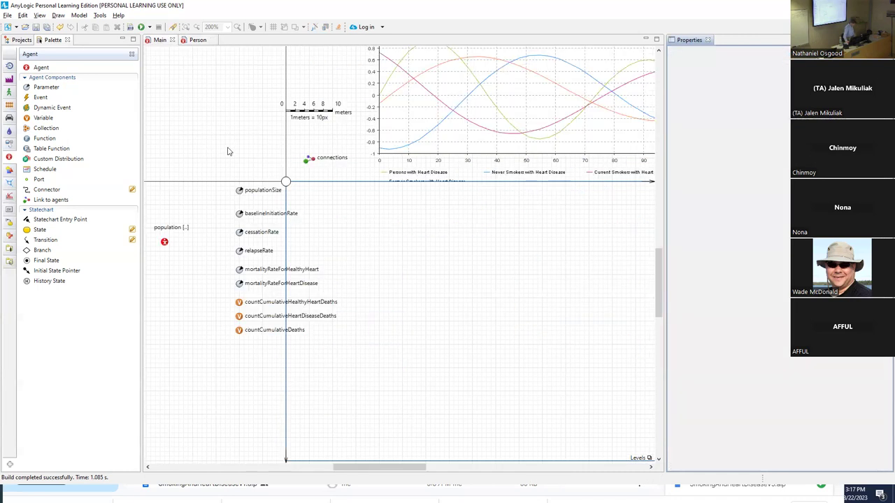
pyautogui.click(374, 172)
pyautogui.scroll(4, 373, 171)
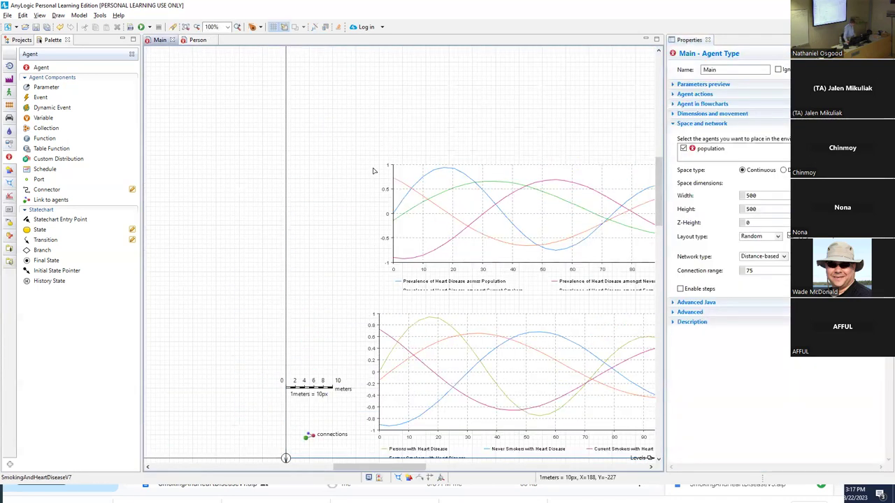
pyautogui.scroll(3, 373, 170)
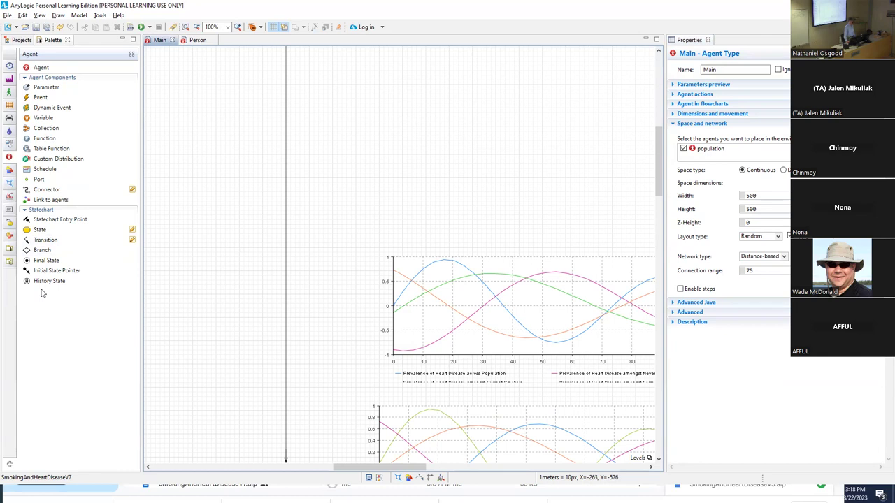
pyautogui.click(9, 196)
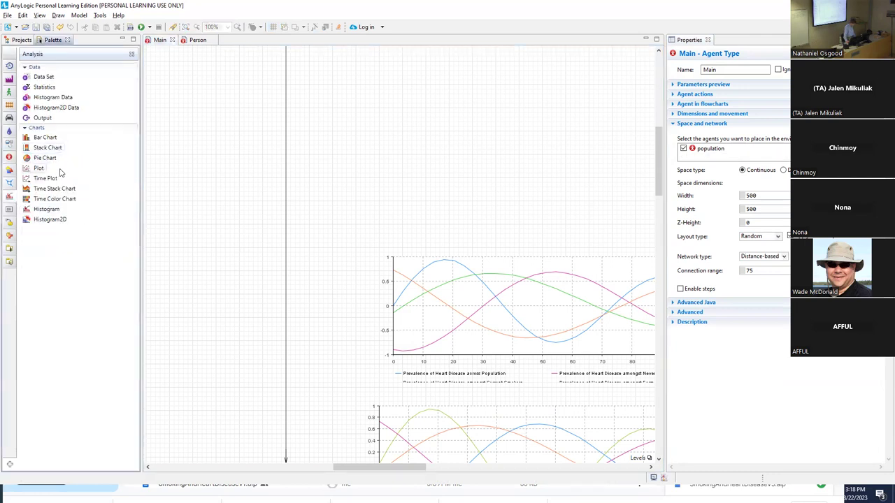
pyautogui.moveTo(42, 178); pyautogui.dragTo(395, 161)
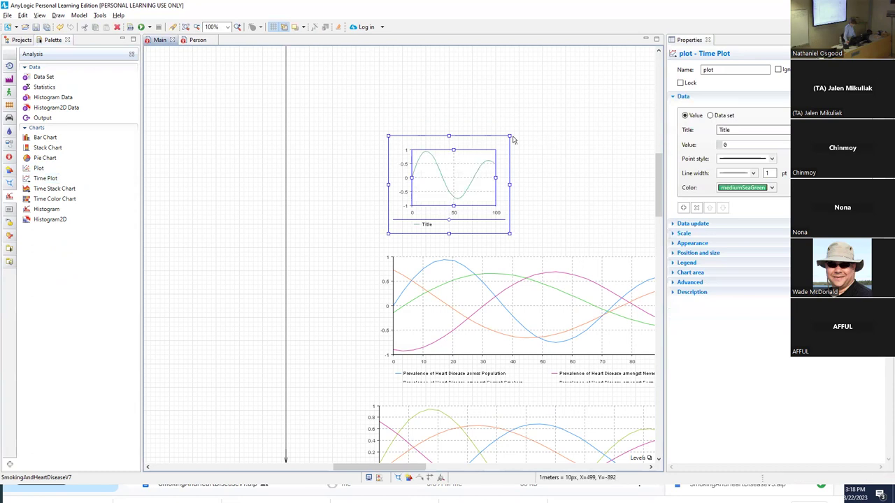
pyautogui.moveTo(510, 136); pyautogui.dragTo(705, 90)
# Rename the new time plot mortalityTimePlot and save the model
pyautogui.doubleClick(720, 71)
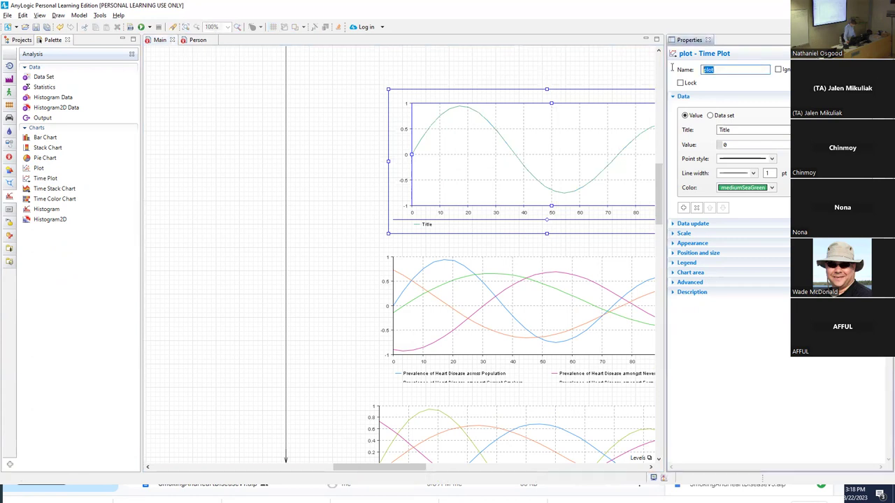
pyautogui.write('mortalityTimeP')
pyautogui.hotkey('ctrl', 's')
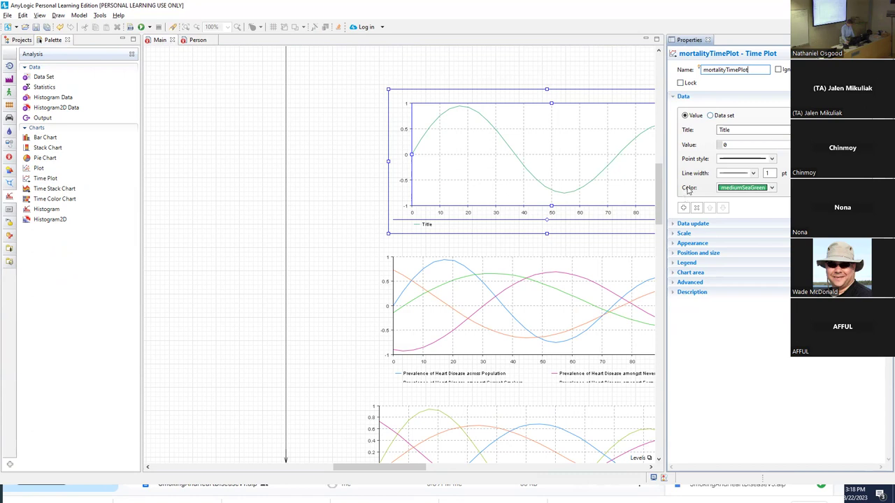
# Set the title of the plot's first data item to Cumulative Deaths and save the model
pyautogui.doubleClick(723, 129)
pyautogui.write('Cumulative Heart')
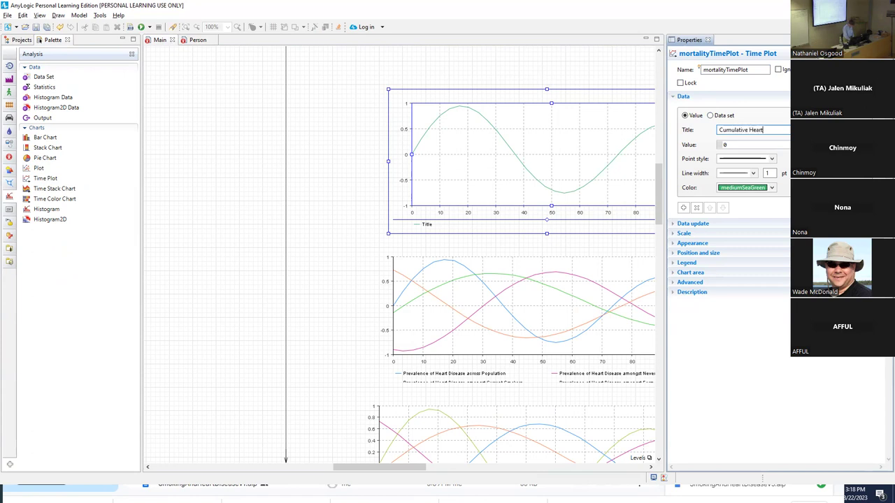
pyautogui.press('BackSpace')
pyautogui.press('BackSpace')
pyautogui.press('BackSpace')
pyautogui.write('Deaths')
pyautogui.hotkey('ctrl', 's')
# Set the Cumulative Deaths item's value to the variable countCumulativeDeaths and save the model
pyautogui.click(731, 145)
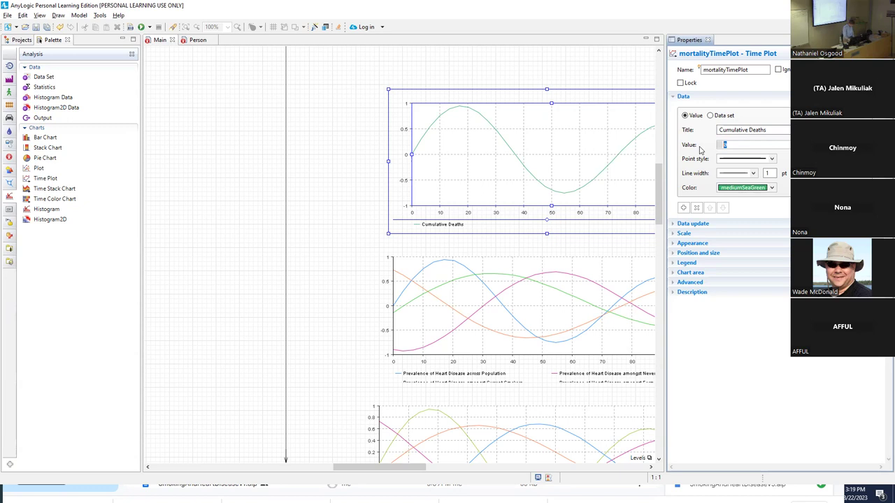
pyautogui.click(657, 206)
pyautogui.moveTo(657, 205); pyautogui.dragTo(662, 283)
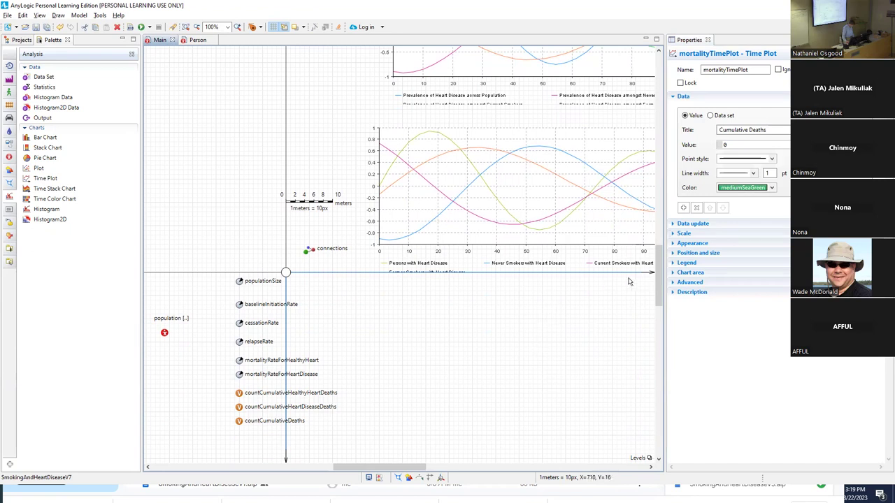
pyautogui.moveTo(660, 282); pyautogui.dragTo(644, 190)
pyautogui.scroll(2, 645, 190)
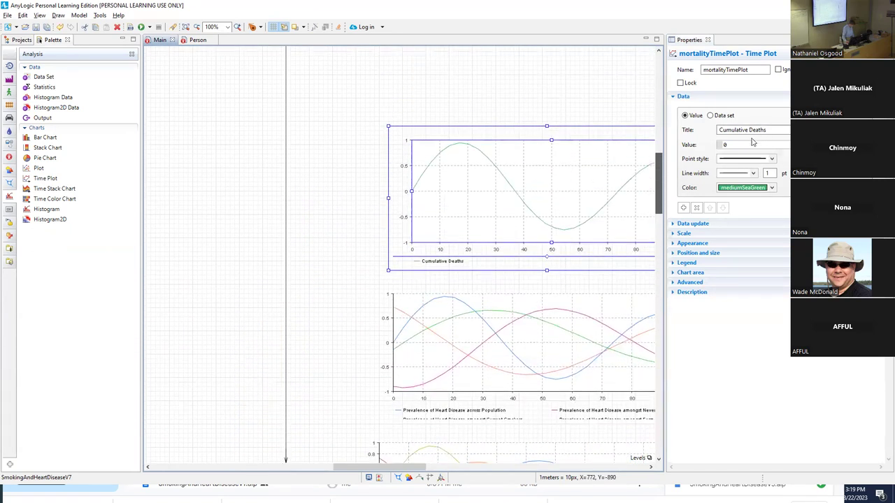
pyautogui.click(726, 144)
pyautogui.write('countC')
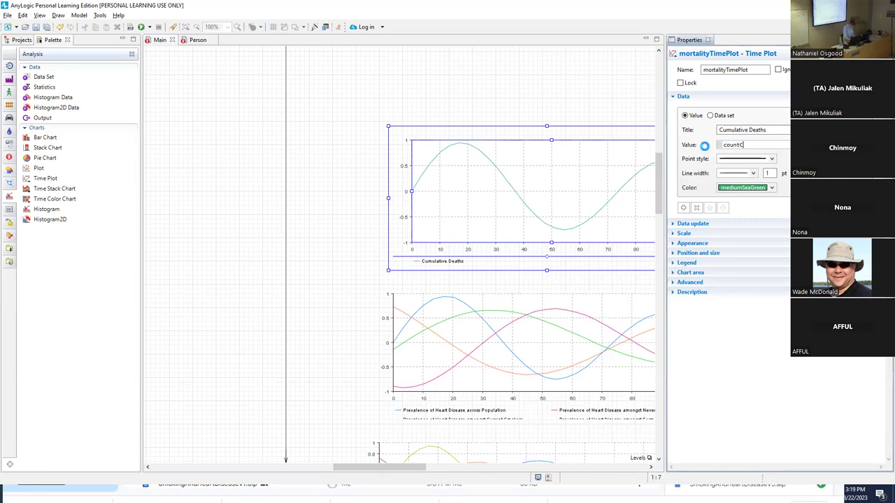
pyautogui.hotkey('ctrl', 'space')
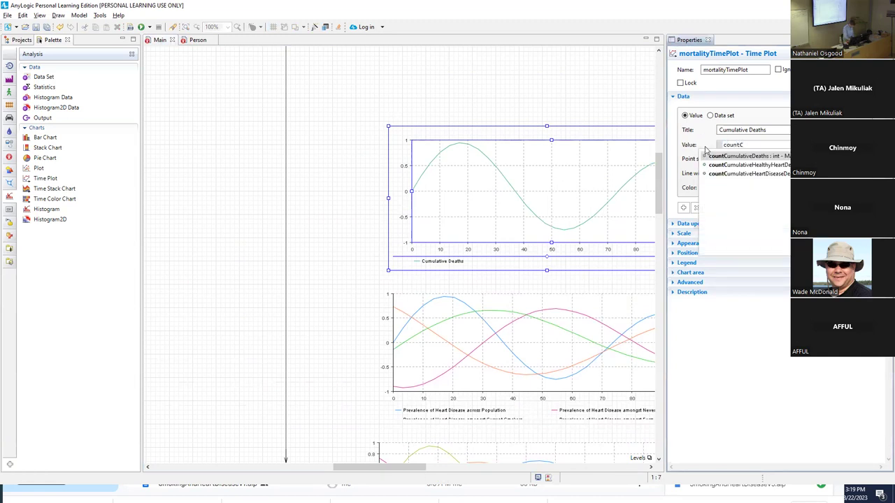
pyautogui.press('Return')
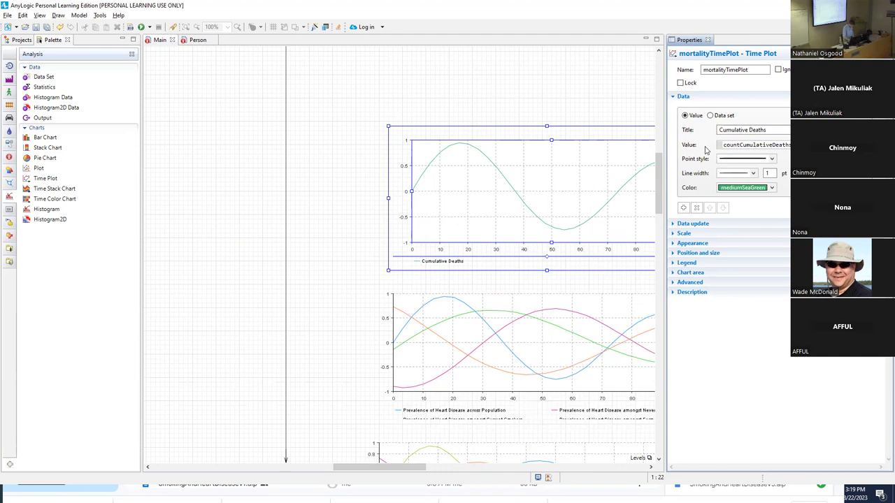
pyautogui.hotkey('ctrl', 's')
# Add a second data item to mortalityTimePlot and title it Cumulative Heart Disease Deaths
pyautogui.click(684, 208)
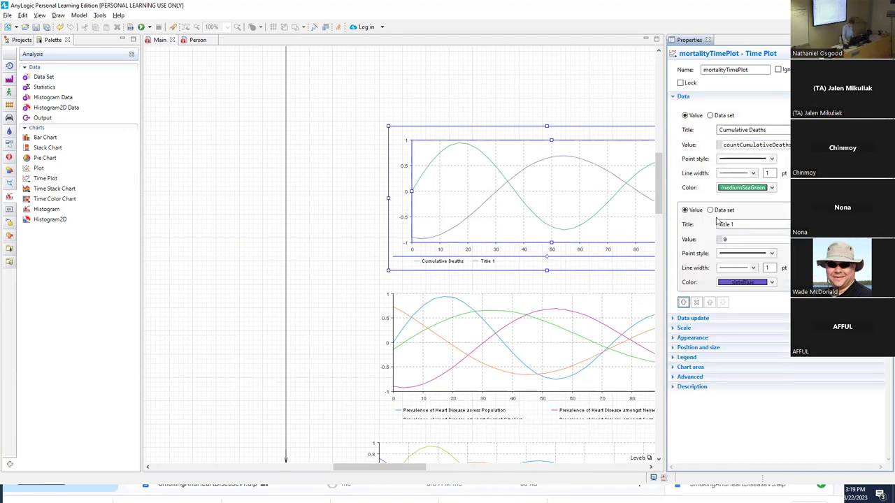
pyautogui.click(739, 225)
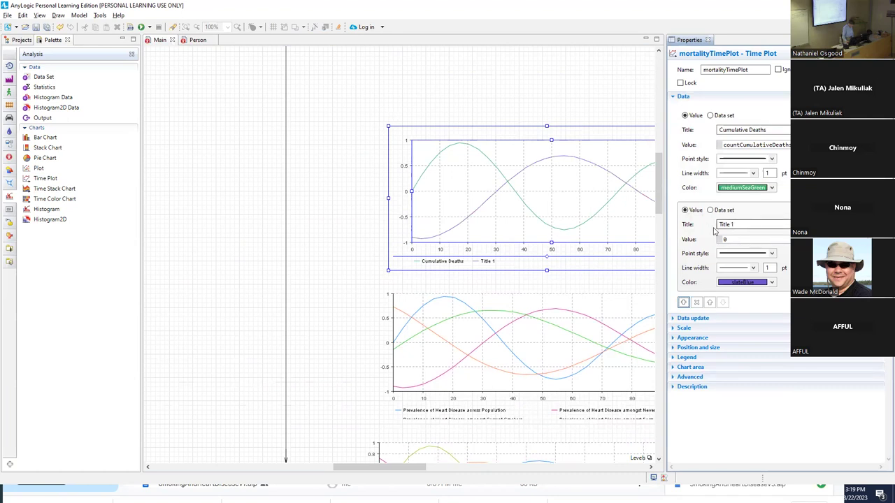
pyautogui.tripleClick(719, 225)
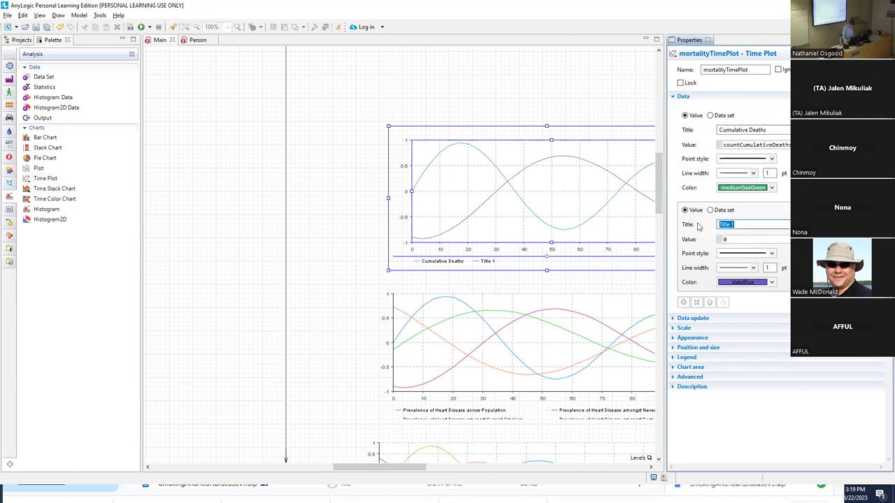
pyautogui.write('C')
pyautogui.press('Right')
pyautogui.press('Right')
pyautogui.press('Right')
pyautogui.press('Right')
pyautogui.press('Right')
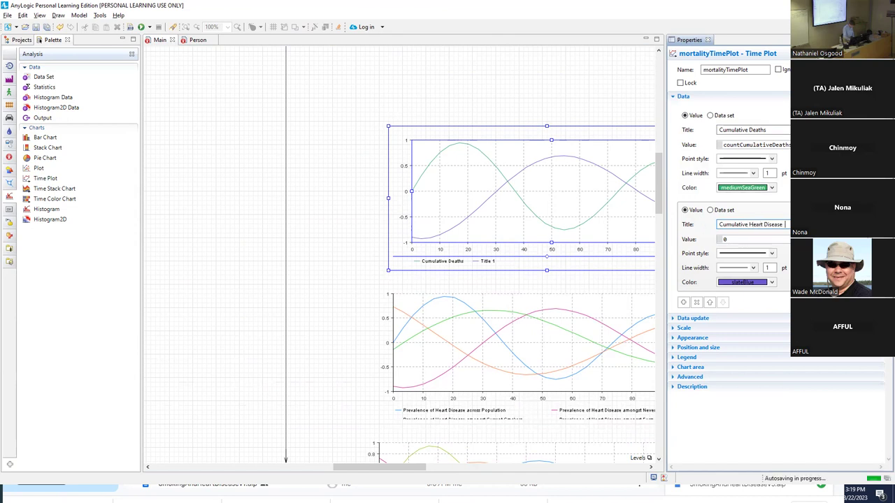
pyautogui.write('De')
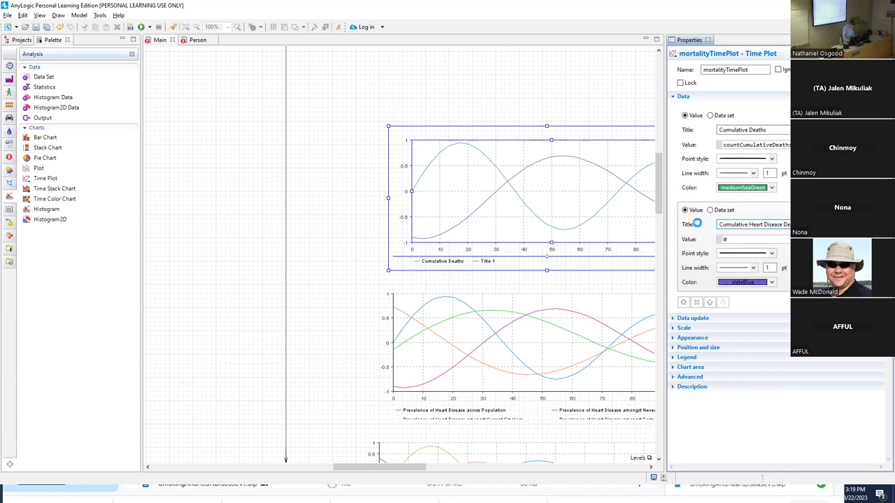
# Set the second data item's value to the variable countCumulativeHeartDiseaseDeaths
pyautogui.click(718, 238)
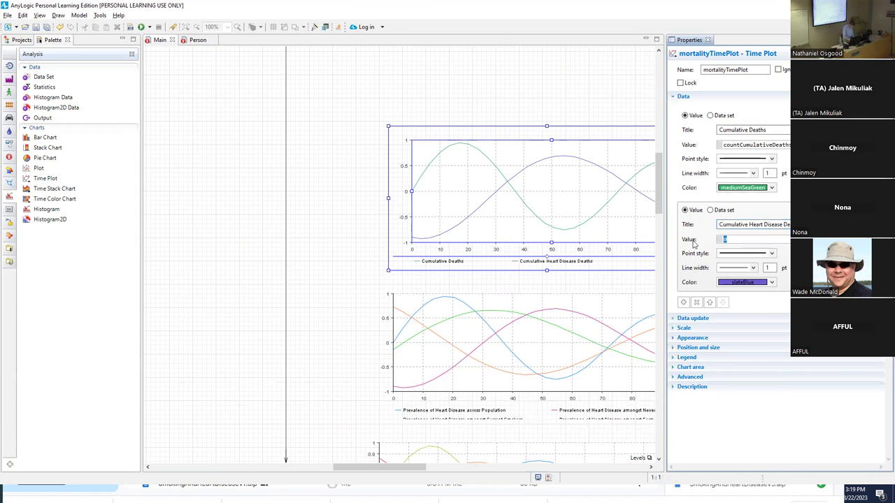
pyautogui.write('countC')
pyautogui.hotkey('ctrl', 'space')
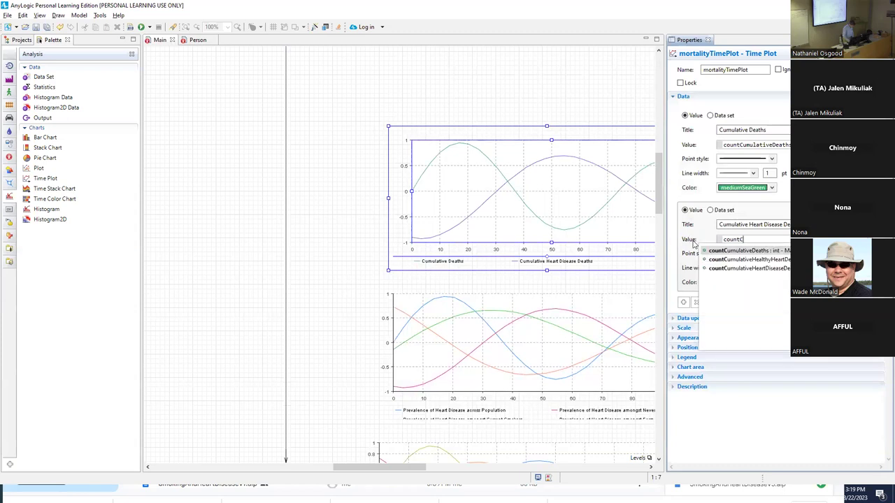
pyautogui.press('Down')
pyautogui.press('Down')
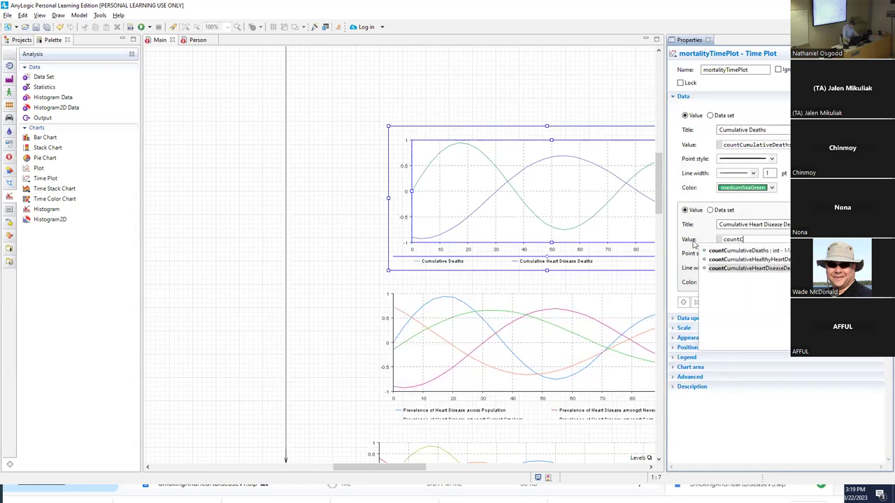
pyautogui.press('Return')
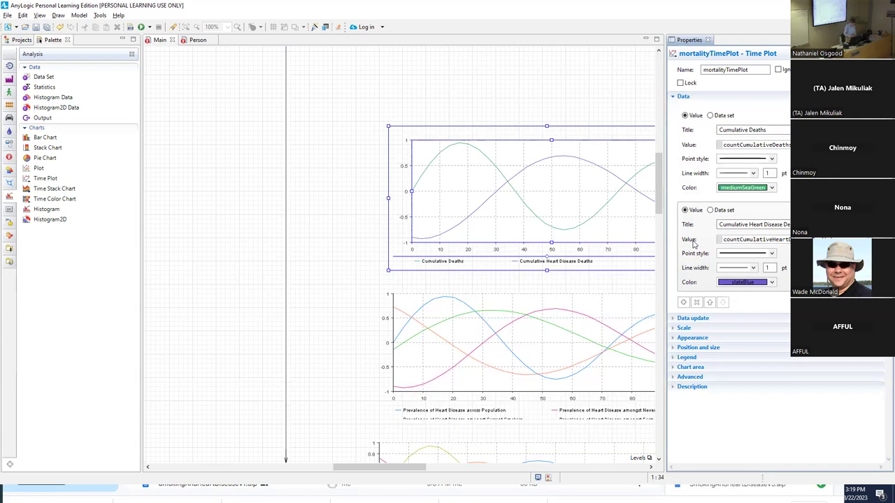
# Prefix the value expressions of both mortalityTimePlot data items with this. so they reference the Main variables explicitly
pyautogui.click(743, 145)
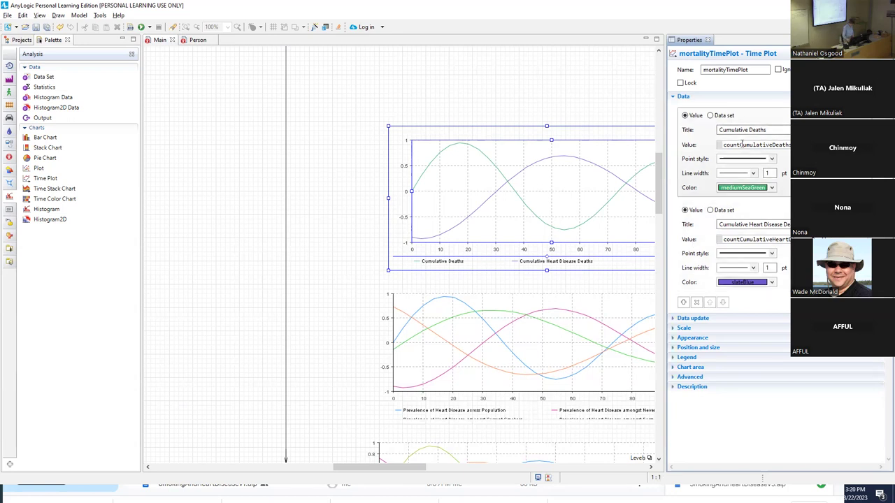
pyautogui.write('thsi')
pyautogui.press('BackSpace')
pyautogui.press('BackSpace')
pyautogui.write('is.')
pyautogui.hotkey('shift', 'Home')
pyautogui.hotkey('ctrl', 'c')
pyautogui.click(725, 239)
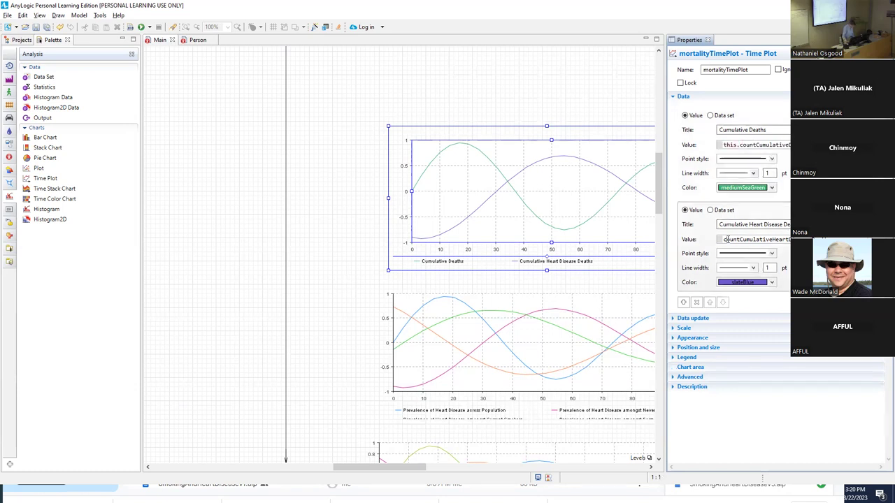
pyautogui.hotkey('ctrl', 'v')
pyautogui.doubleClick(729, 239)
pyautogui.press('BackSpace')
pyautogui.hotkey('ctrl', 'z')
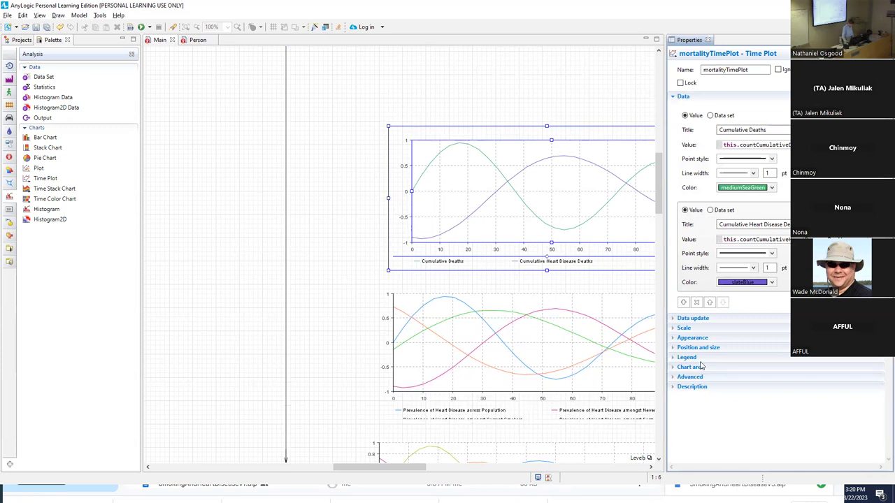
# Add a third data item to mortalityTimePlot and copy the title of the second item
pyautogui.click(683, 301)
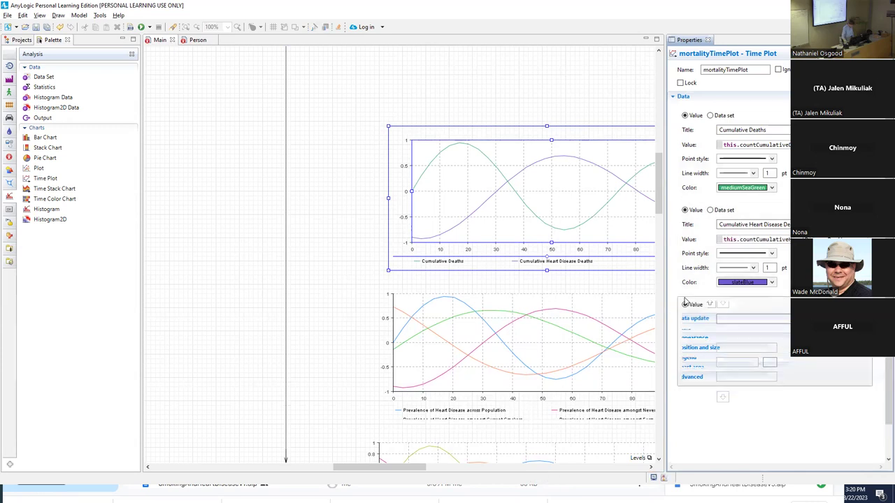
pyautogui.doubleClick(734, 225)
pyautogui.write('this')
pyautogui.hotkey('ctrl', 'z')
pyautogui.hotkey('ctrl', 'a')
pyautogui.hotkey('ctrl', 'c')
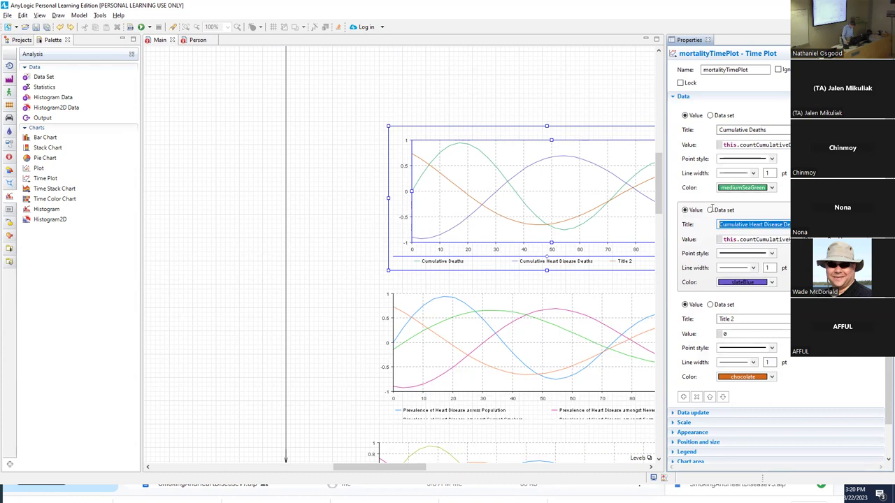
# Paste the copied title into the third data item and change it to Cumulative Healthy Heart Deaths
pyautogui.click(749, 319)
pyautogui.hotkey('ctrl', 'a')
pyautogui.hotkey('ctrl', 'v')
pyautogui.write('a')
pyautogui.press('BackSpace')
pyautogui.write('Healthy')
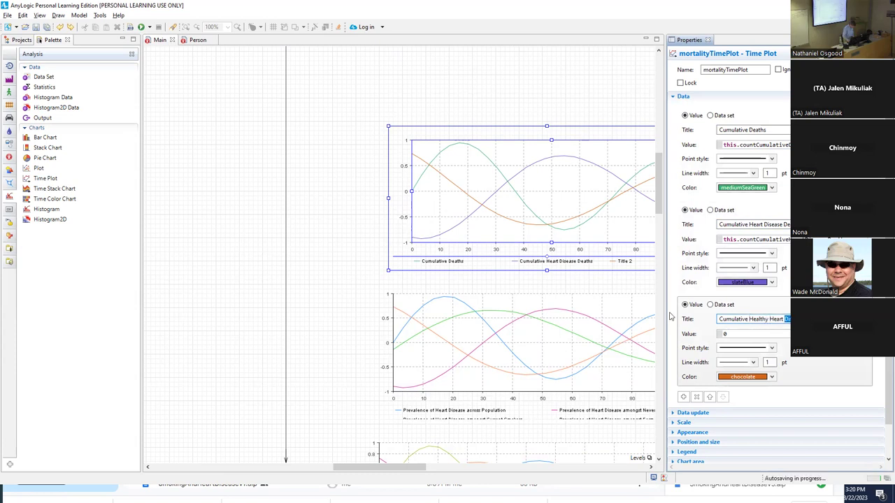
pyautogui.press('Return')
# Set the third data item's value to this.countCumulativeHealthyHeartDeaths
pyautogui.press('Tab')
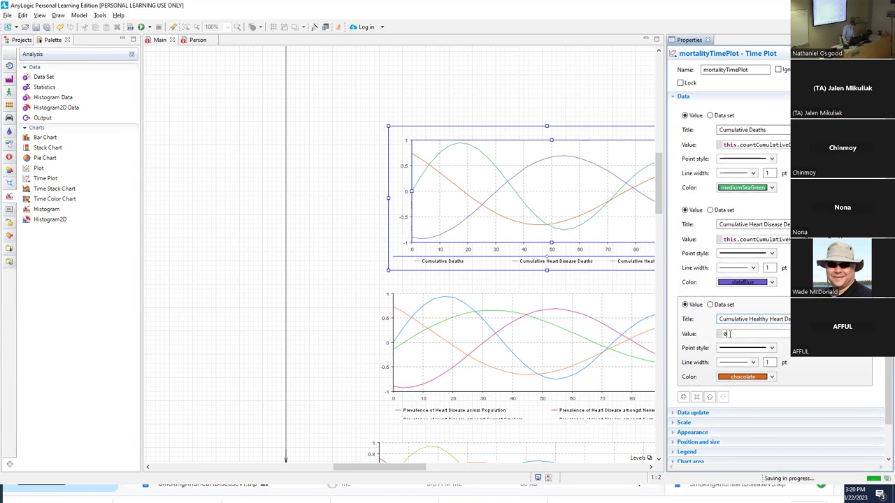
pyautogui.write('this.count')
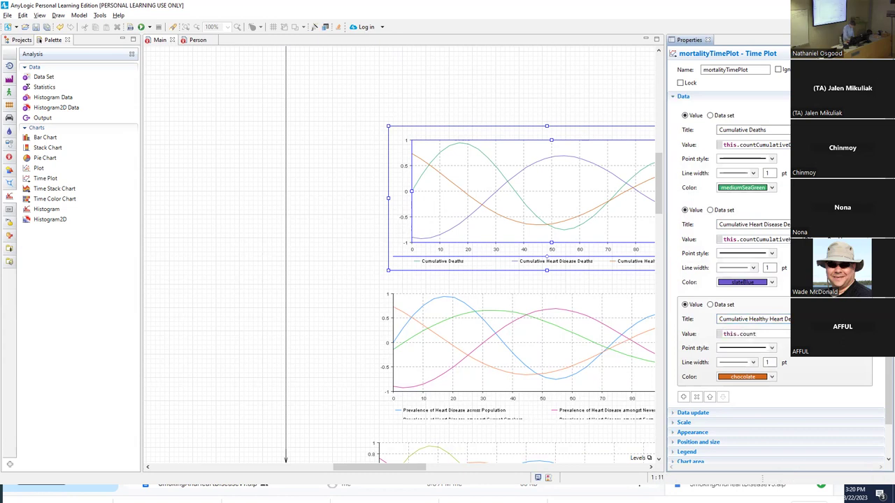
pyautogui.write('C')
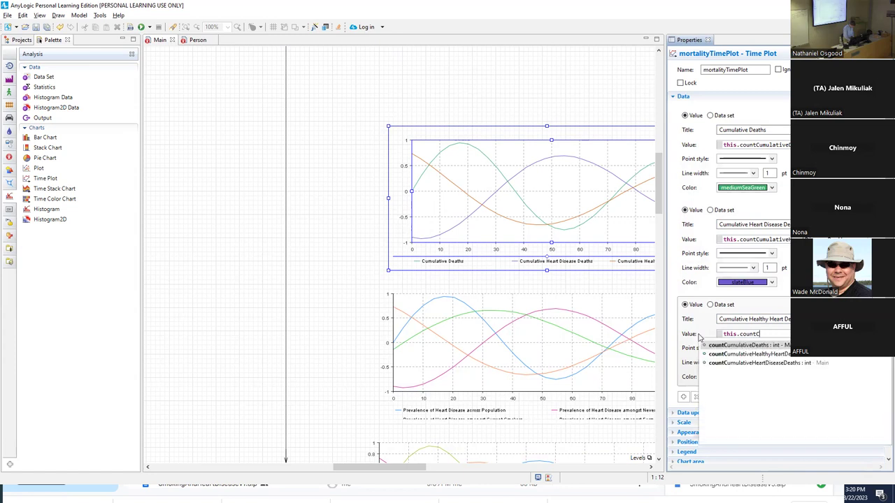
pyautogui.press('Down')
pyautogui.press('Return')
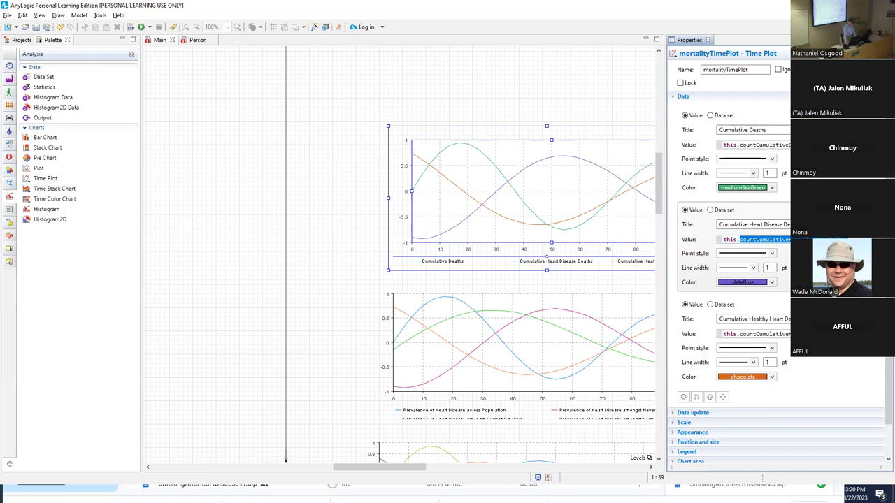
pyautogui.moveTo(660, 210); pyautogui.dragTo(659, 333)
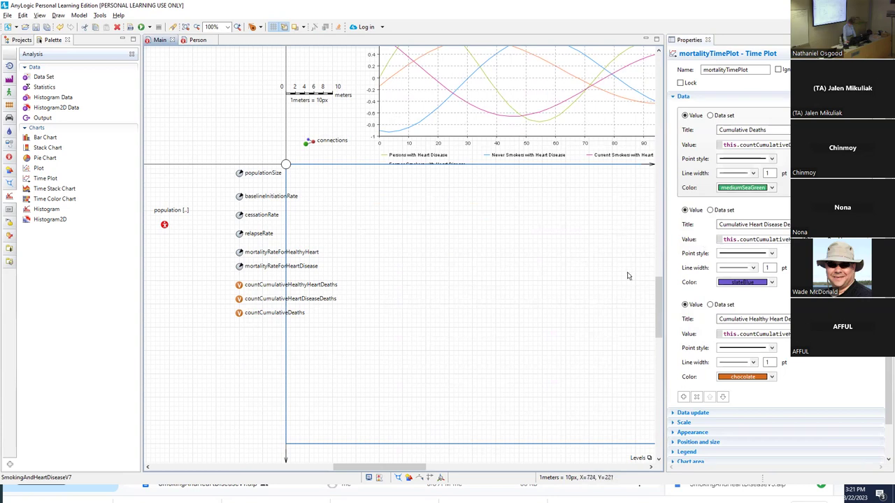
pyautogui.moveTo(660, 286); pyautogui.dragTo(577, 149)
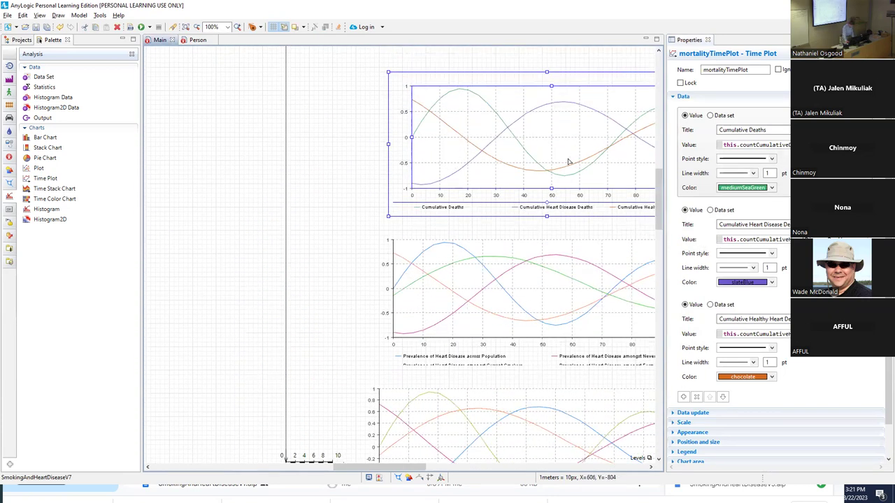
# Build the SmokingAndHeartDiseaseV7 model and run its BaselineSmall experiment
pyautogui.click(130, 28)
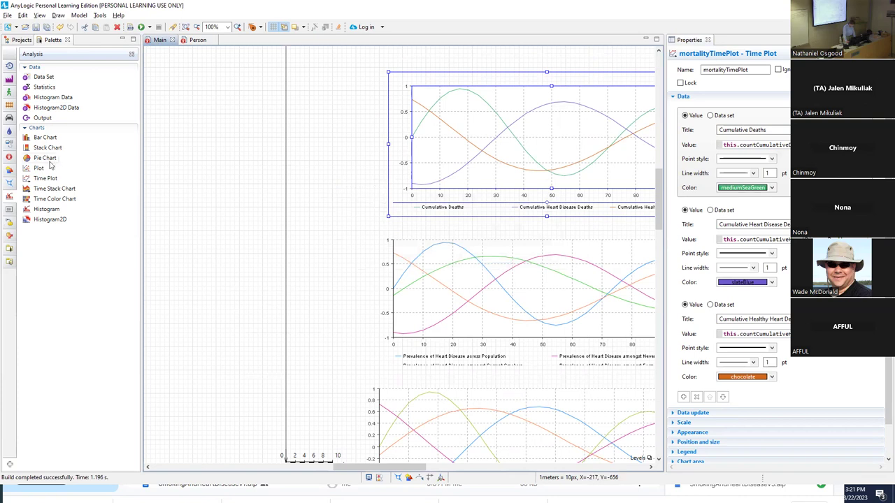
pyautogui.click(17, 41)
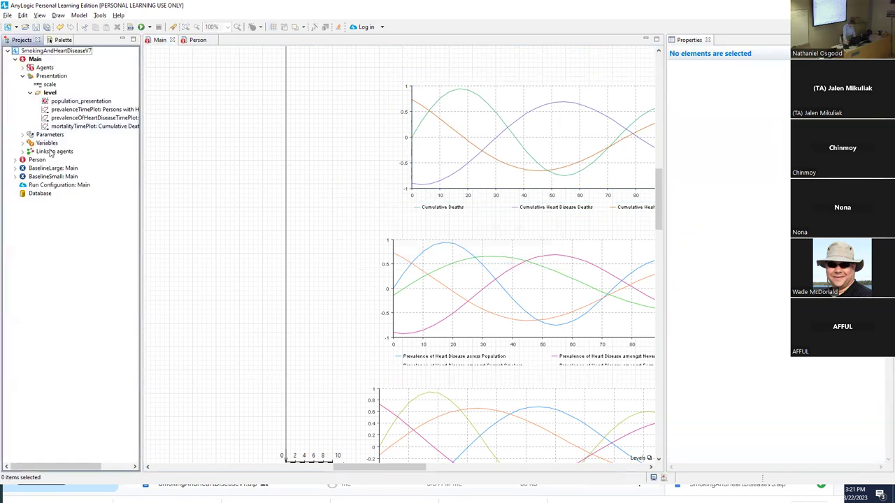
pyautogui.rightClick(59, 177)
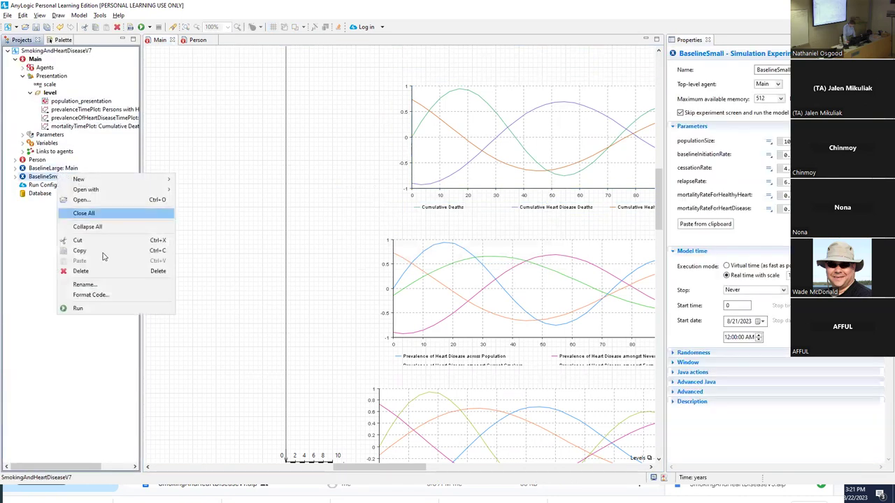
pyautogui.click(100, 308)
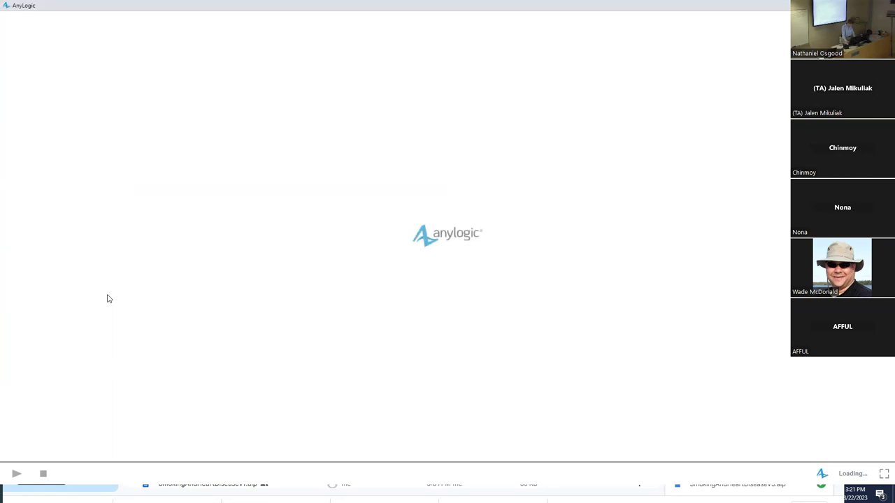
# Watch the cumulative deaths plot in the running simulation, raise the speed to x50, and pause the run
pyautogui.moveTo(451, 194); pyautogui.dragTo(509, 436)
pyautogui.scroll(3, 413, 303)
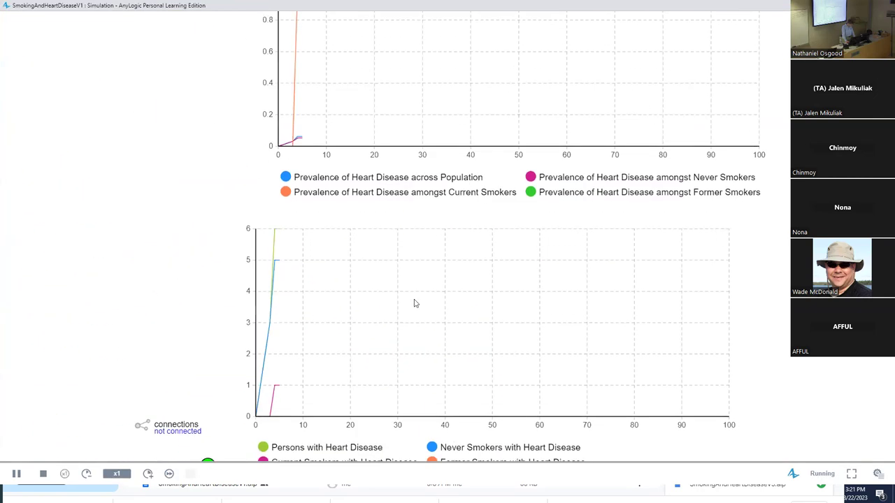
pyautogui.scroll(5, 393, 219)
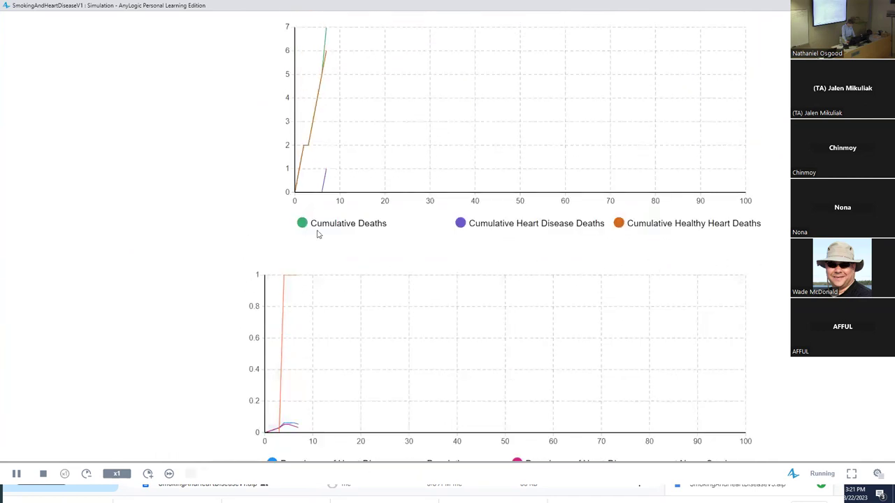
pyautogui.scroll(1, 334, 292)
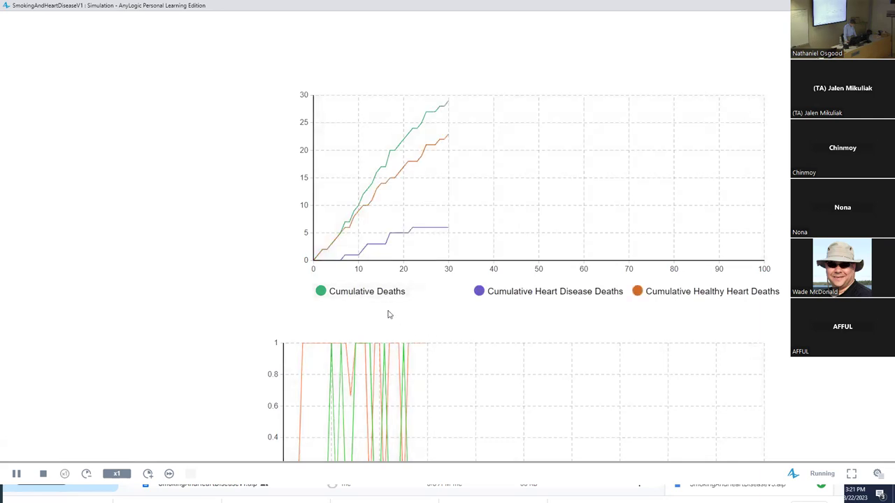
pyautogui.click(148, 473)
pyautogui.click(148, 473)
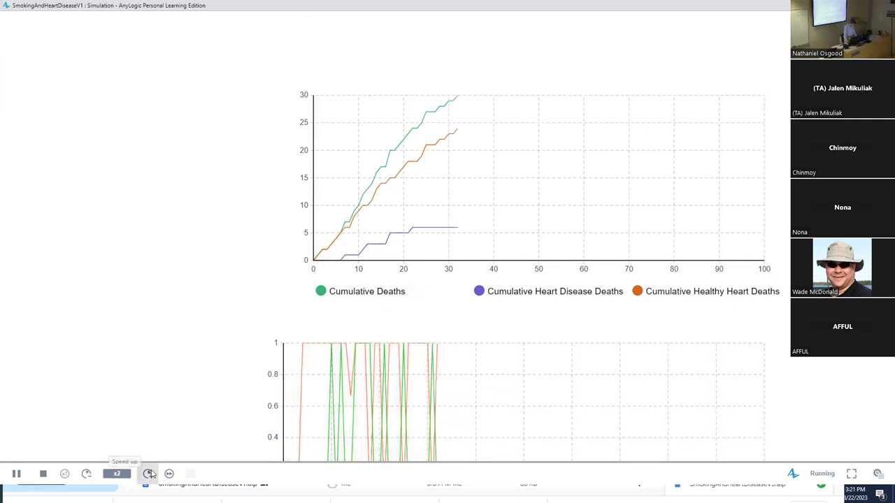
pyautogui.click(148, 473)
pyautogui.click(148, 473)
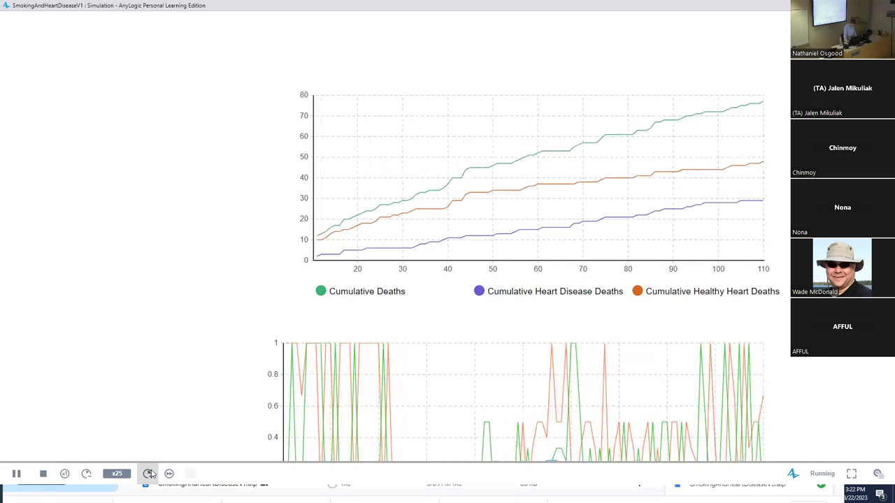
pyautogui.click(148, 473)
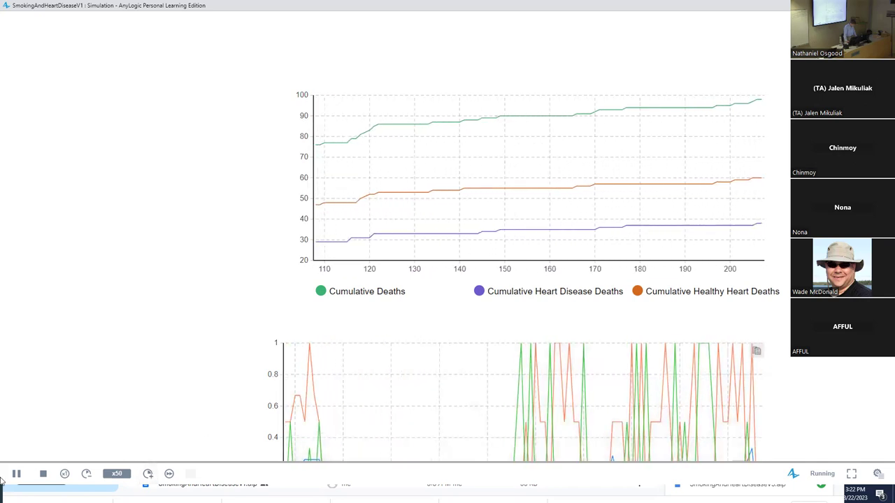
pyautogui.click(17, 473)
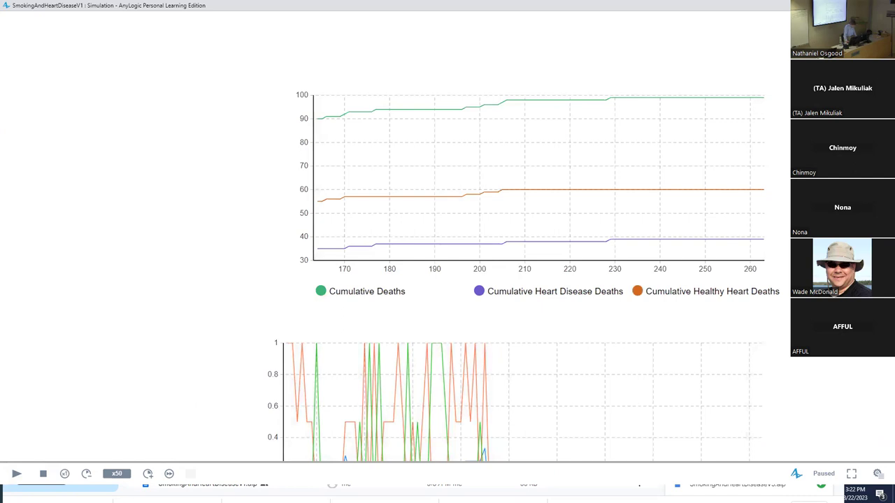
# Return to AnyLogic, save the model, and save a copy of it as SmokingAndHeartDiseaseV8
pyautogui.hotkey('alt', 'Tab')
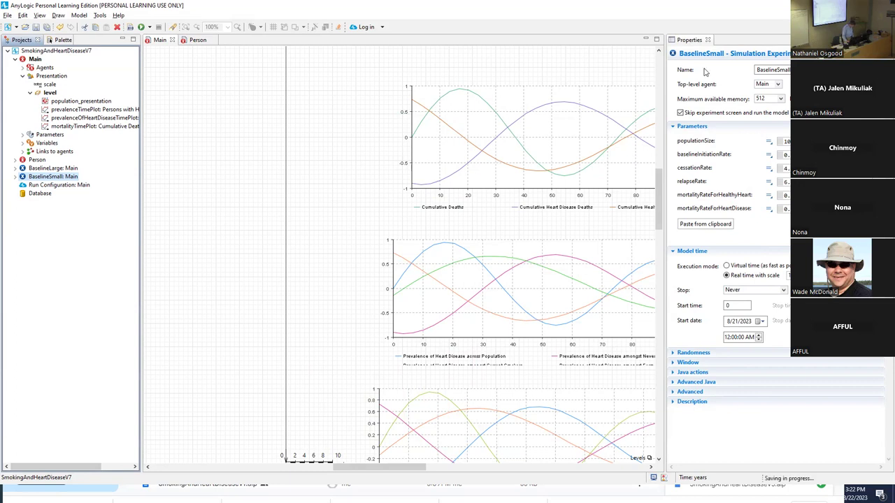
pyautogui.hotkey('alt', 'Tab')
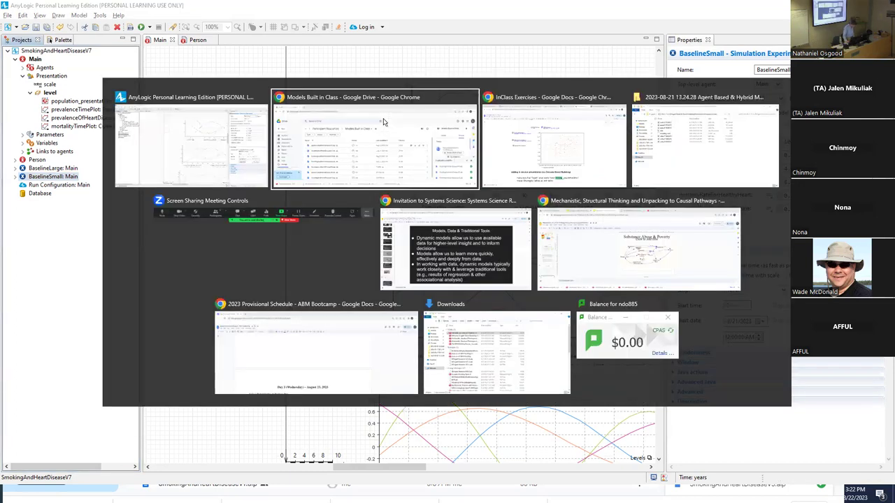
pyautogui.hotkey('alt', 'Tab')
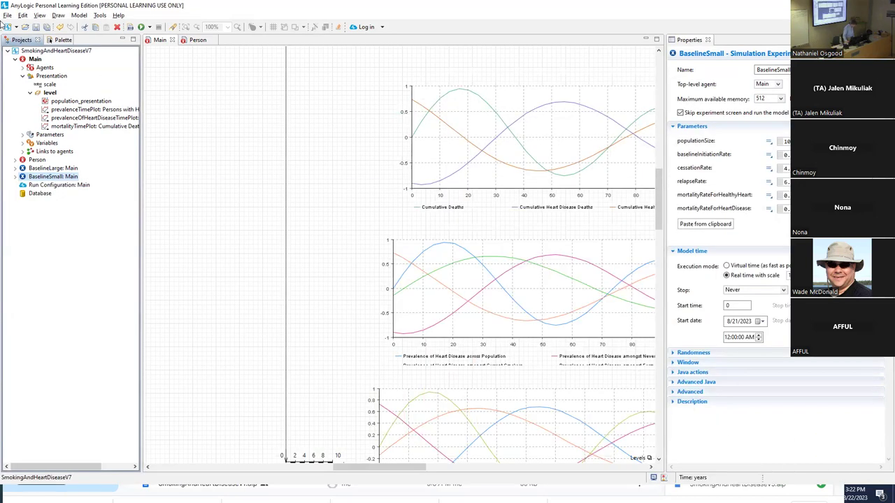
pyautogui.click(7, 14)
pyautogui.click(34, 72)
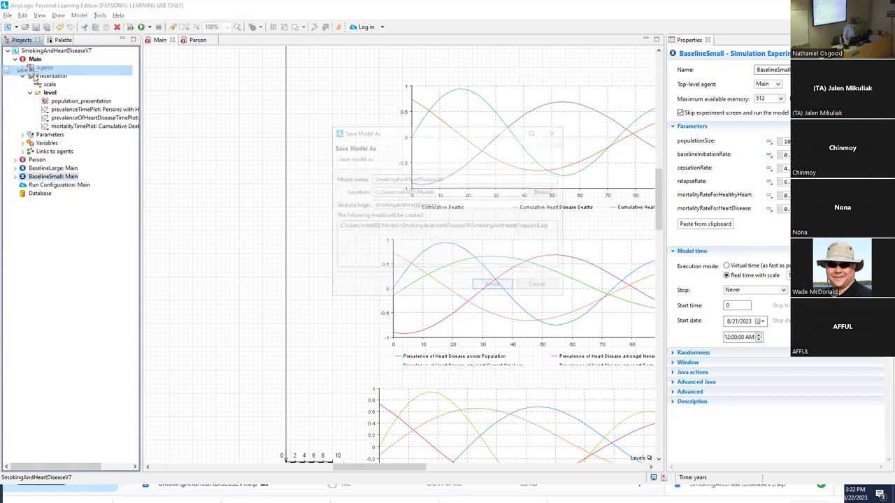
pyautogui.press('Return')
# Switch to Google Drive in Chrome and upload SmokingAndHeartDiseaseV8.alp from its Models subfolder to the Models Built in Class folder
pyautogui.hotkey('alt', 'Tab')
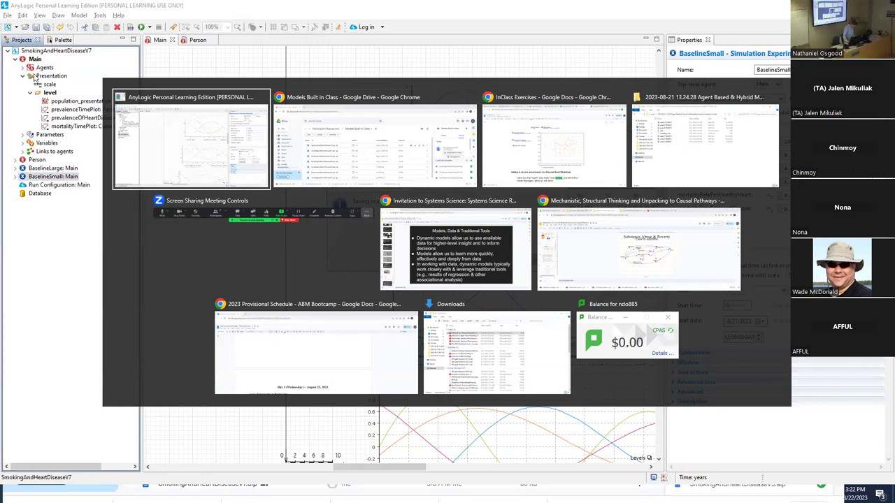
pyautogui.scroll(-1, 26, 386)
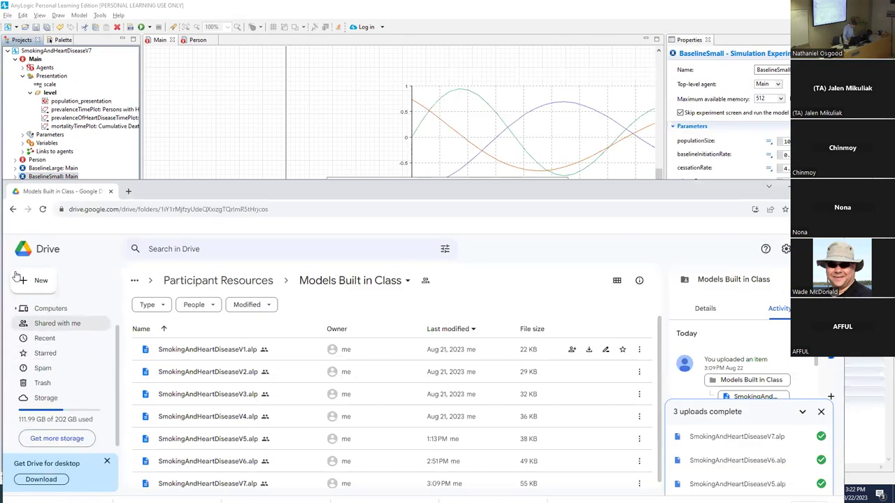
pyautogui.doubleClick(197, 198)
pyautogui.rightClick(182, 346)
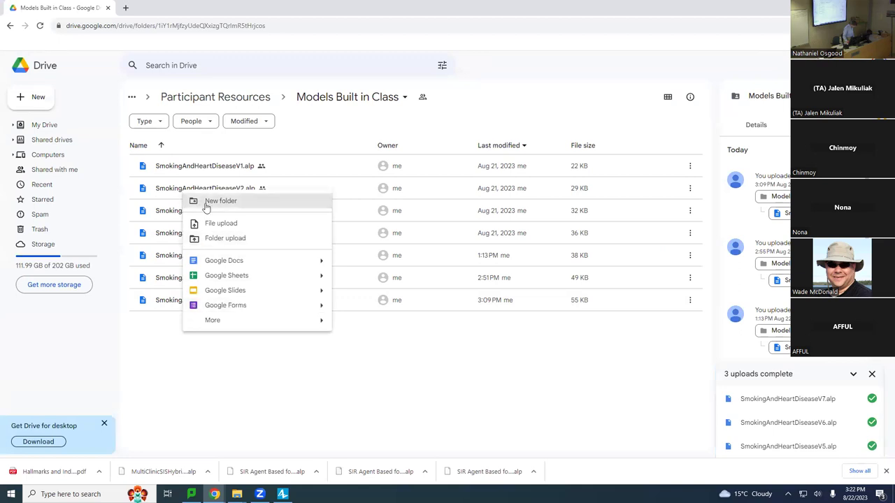
pyautogui.click(213, 223)
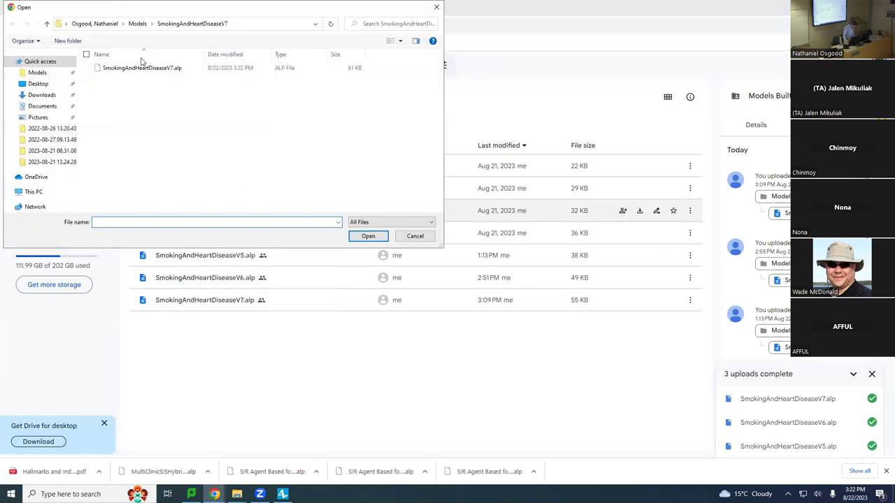
pyautogui.click(137, 23)
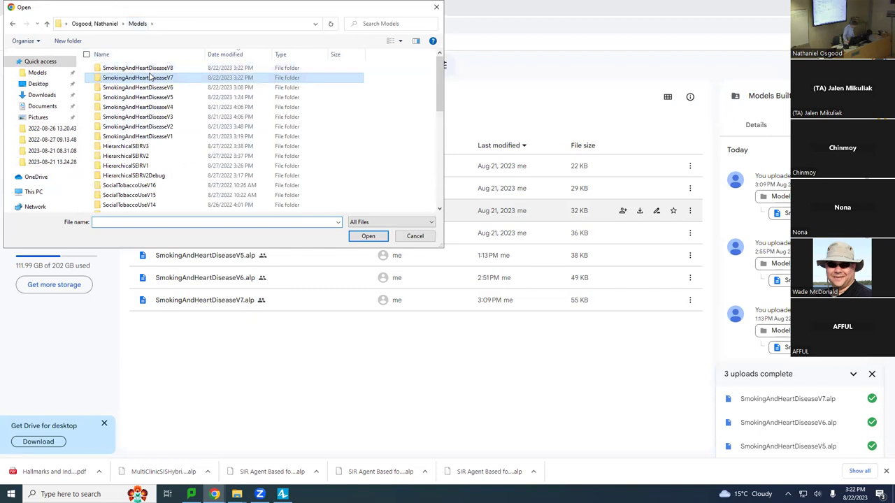
pyautogui.doubleClick(149, 69)
pyautogui.doubleClick(149, 69)
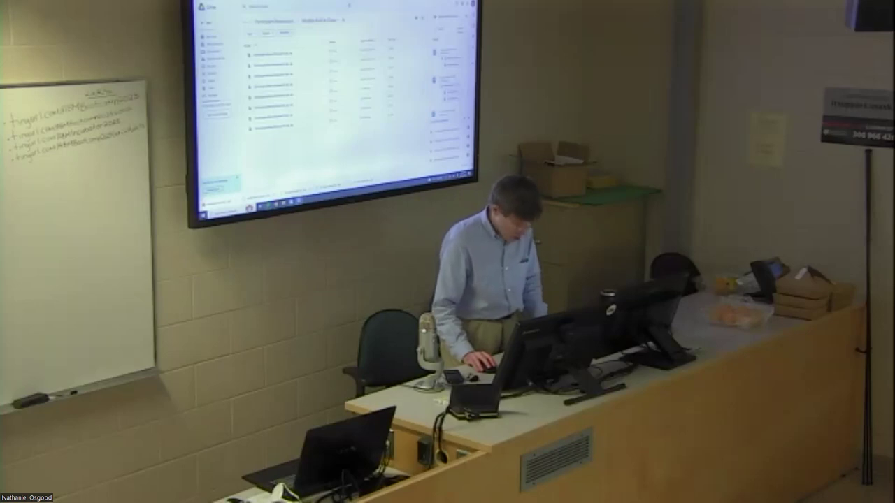
pyautogui.hotkey('alt', 'Tab')
pyautogui.hotkey('alt', 'Tab')
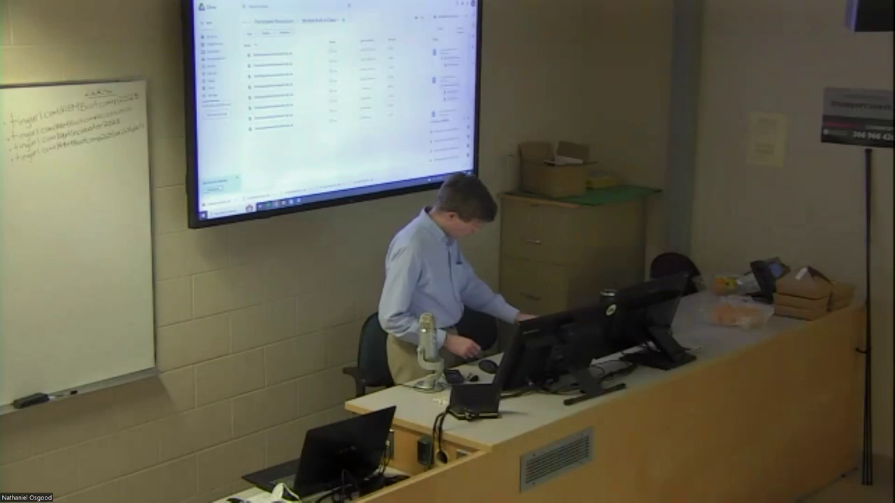
pyautogui.hotkey('alt', 'Tab')
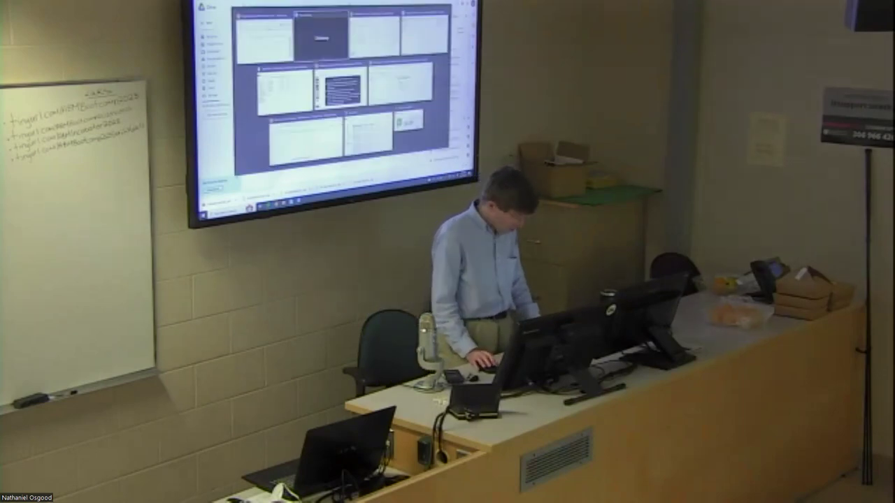